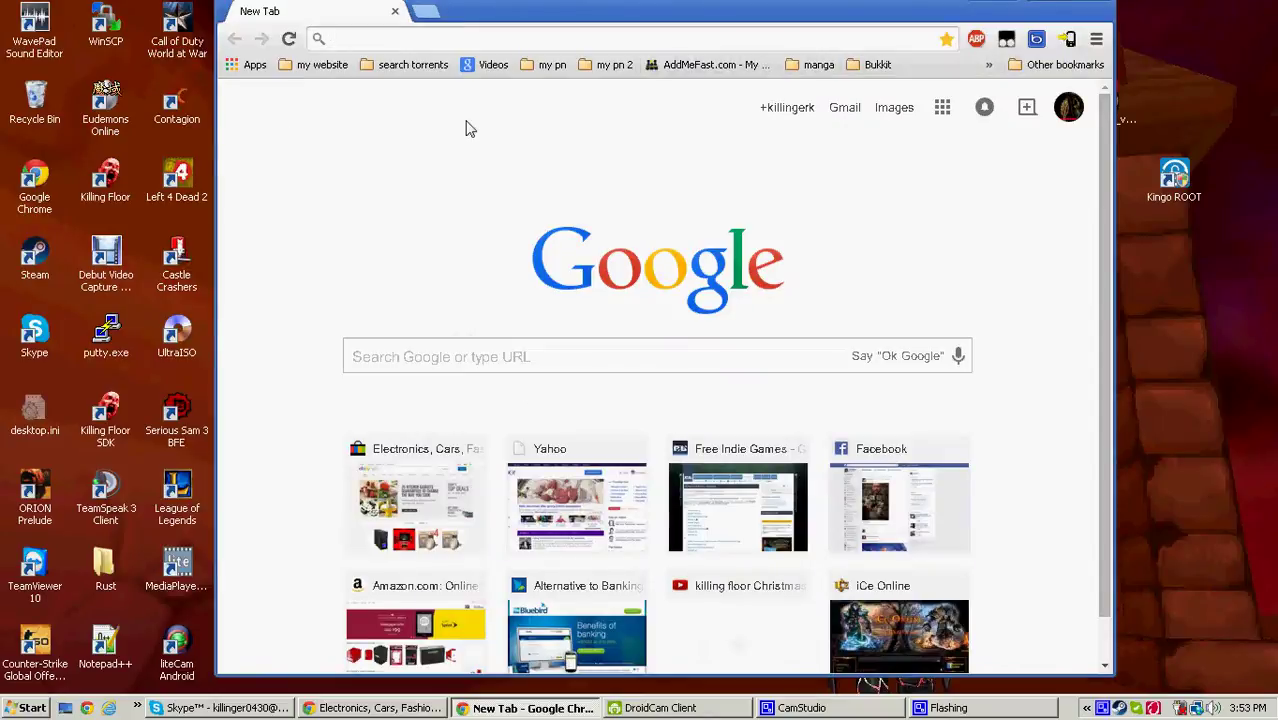
Step: Search Google for 'zeki model tbdg773b' and glance over the results
click(426, 360)
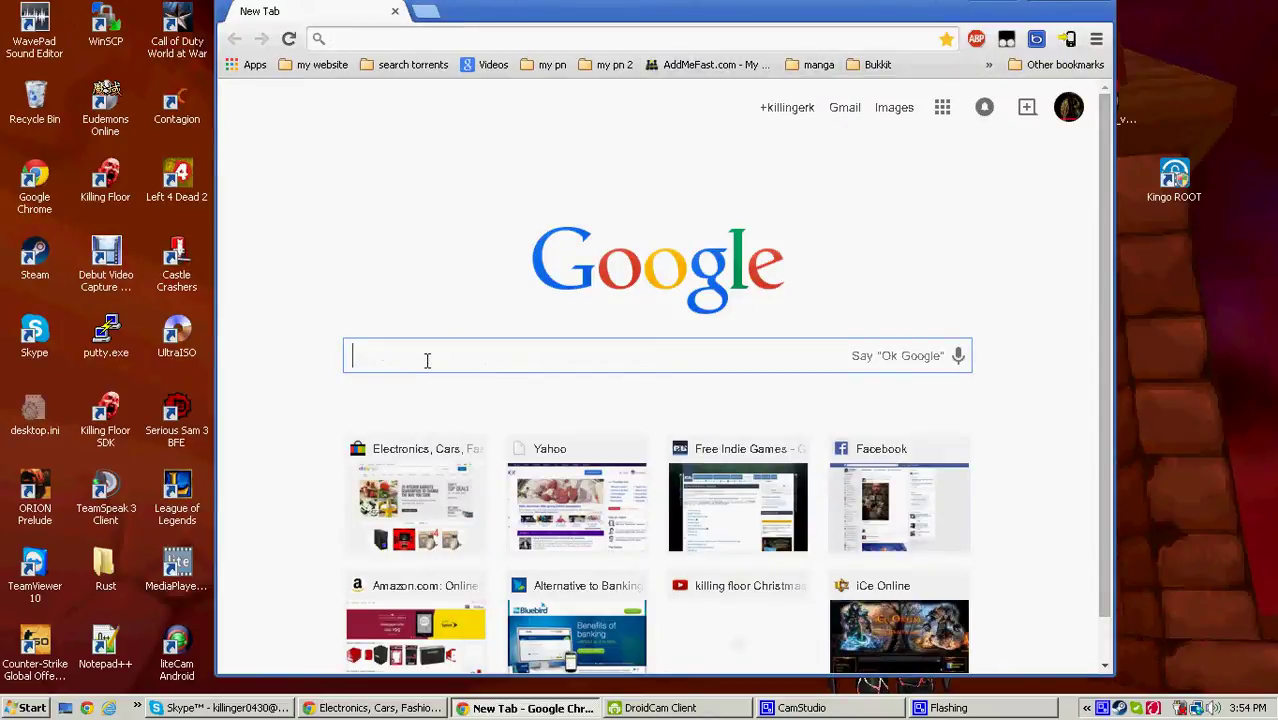
text(ze)
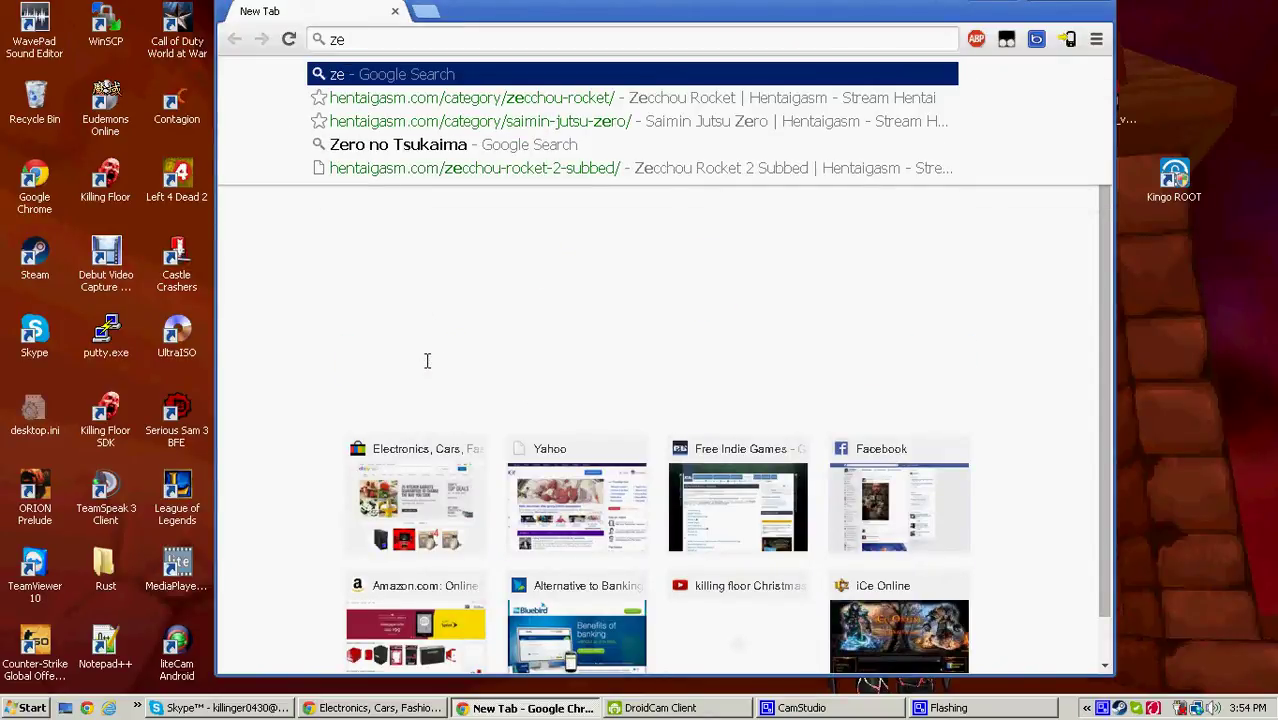
text(ki)
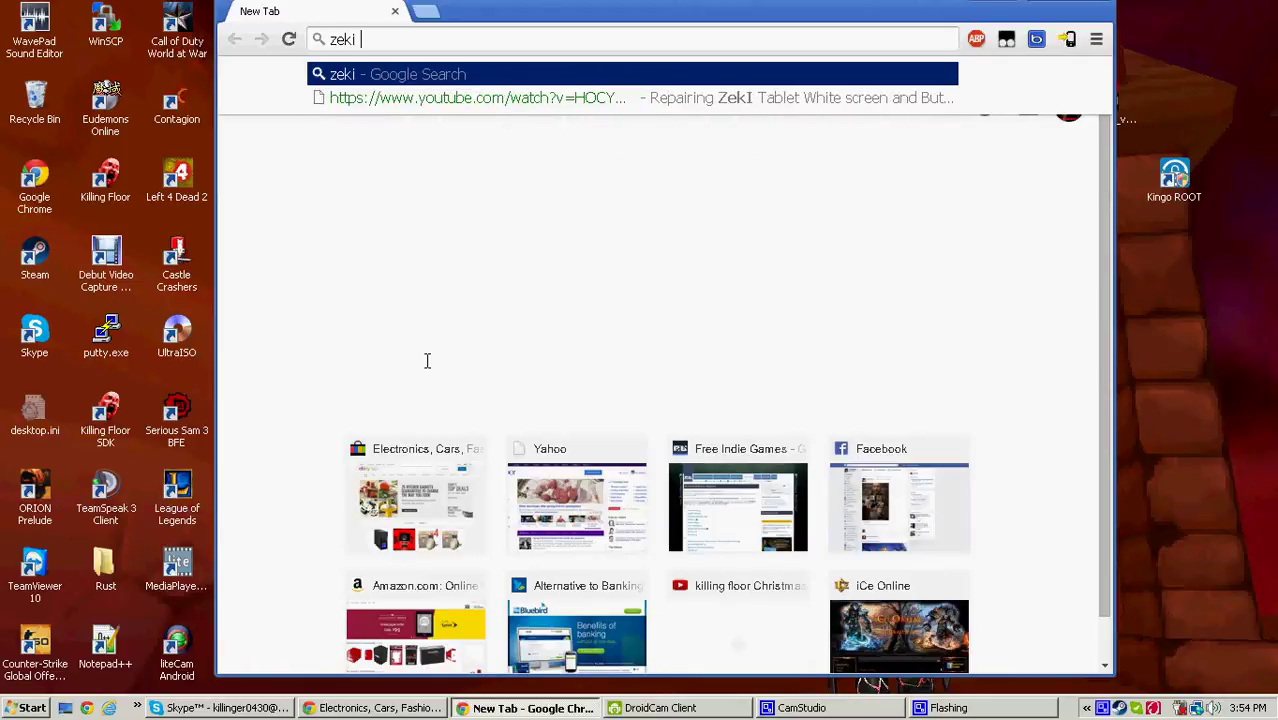
text( model tbdg773b)
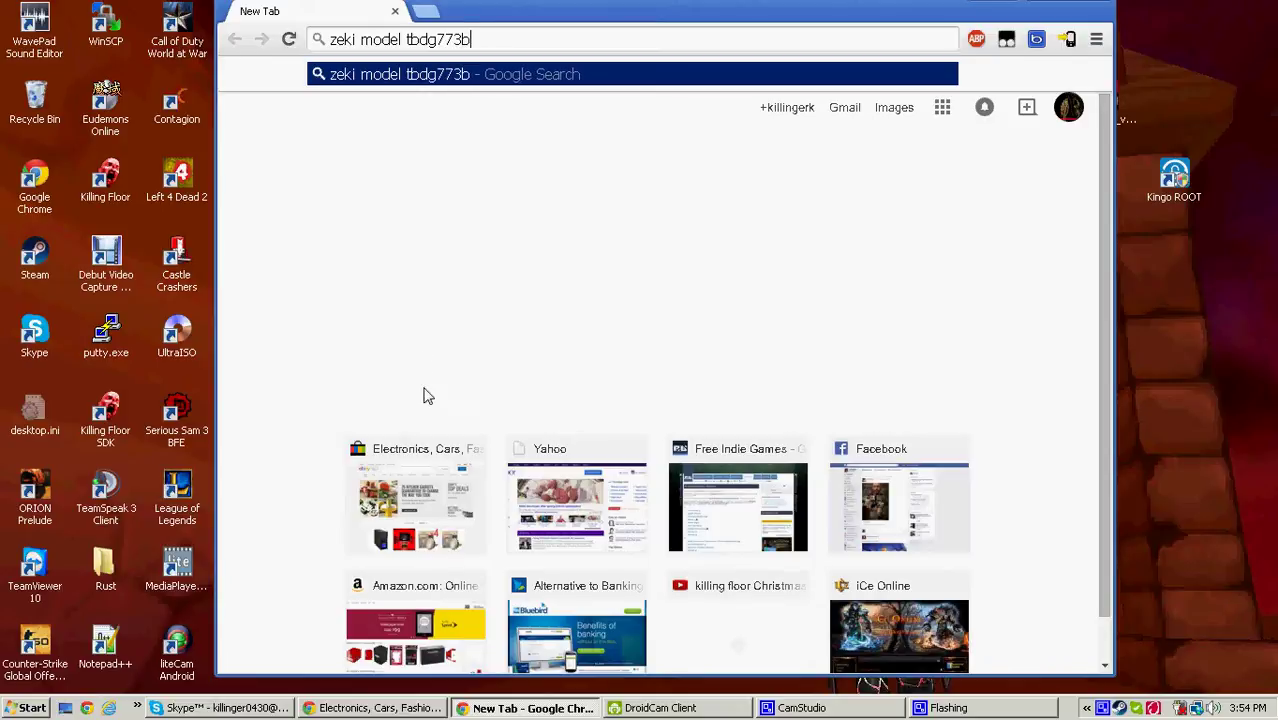
key(Return)
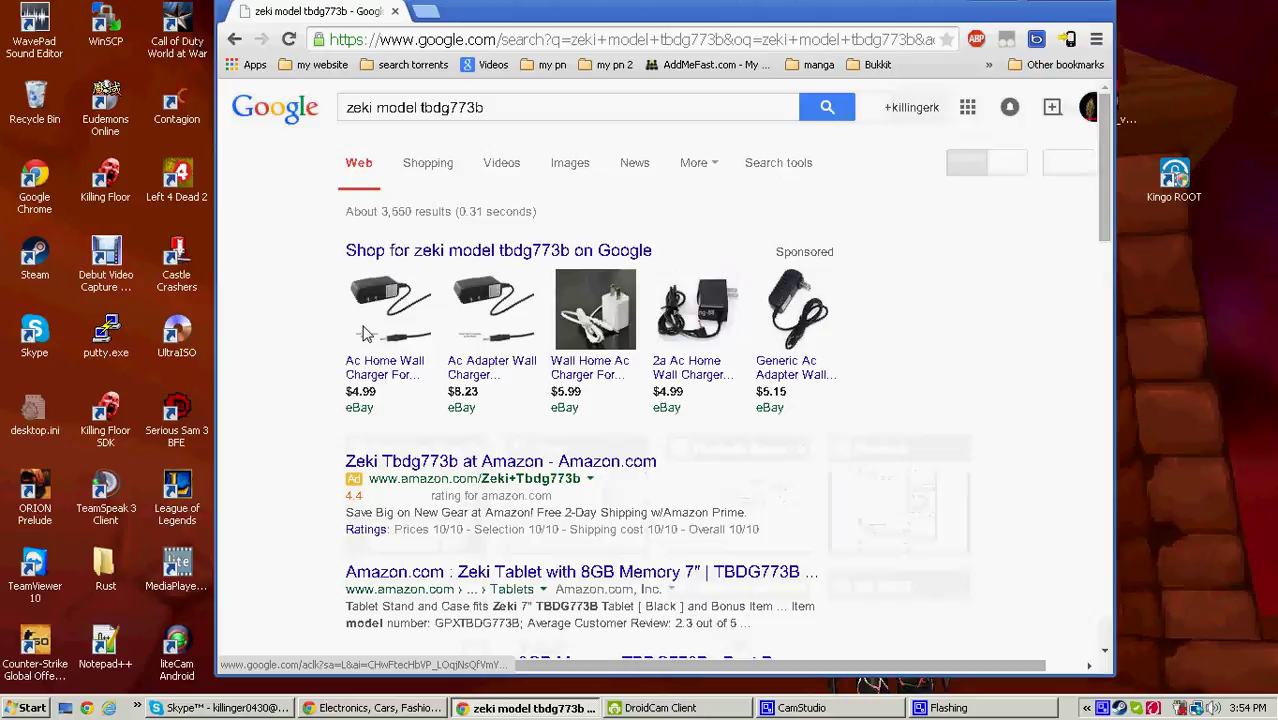
scroll(438, 398, down, 2)
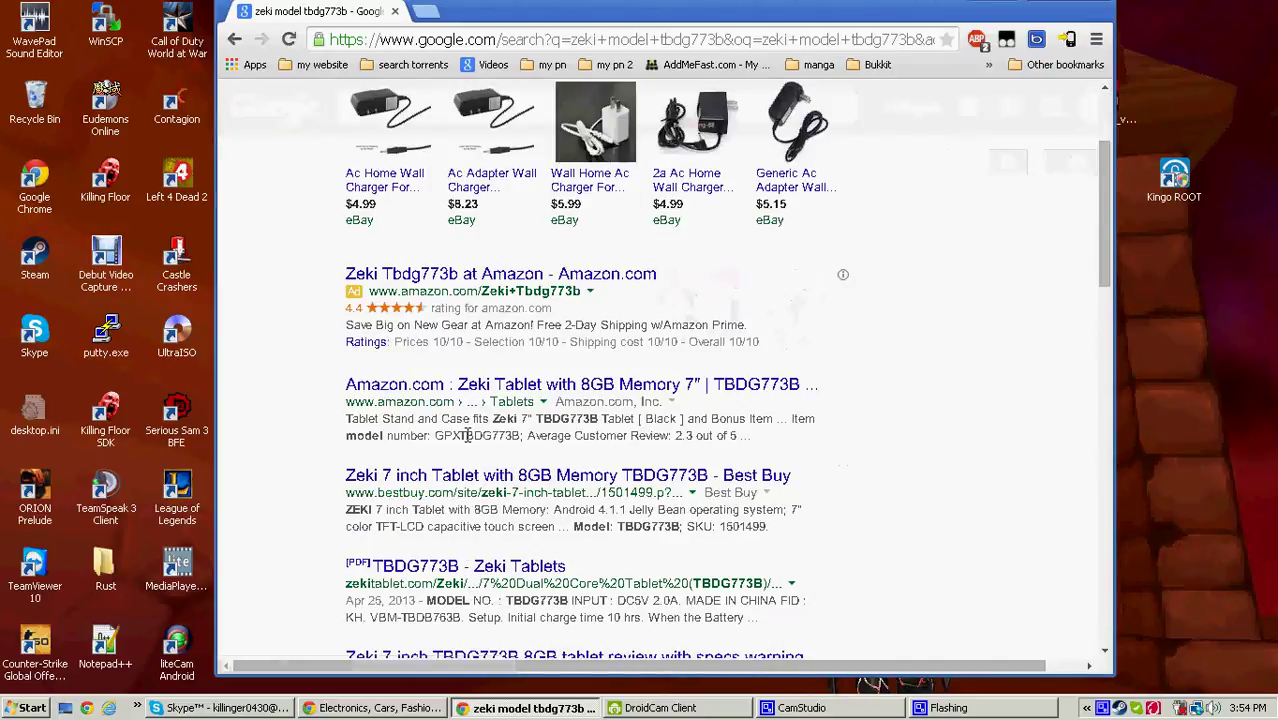
scroll(496, 336, up, 2)
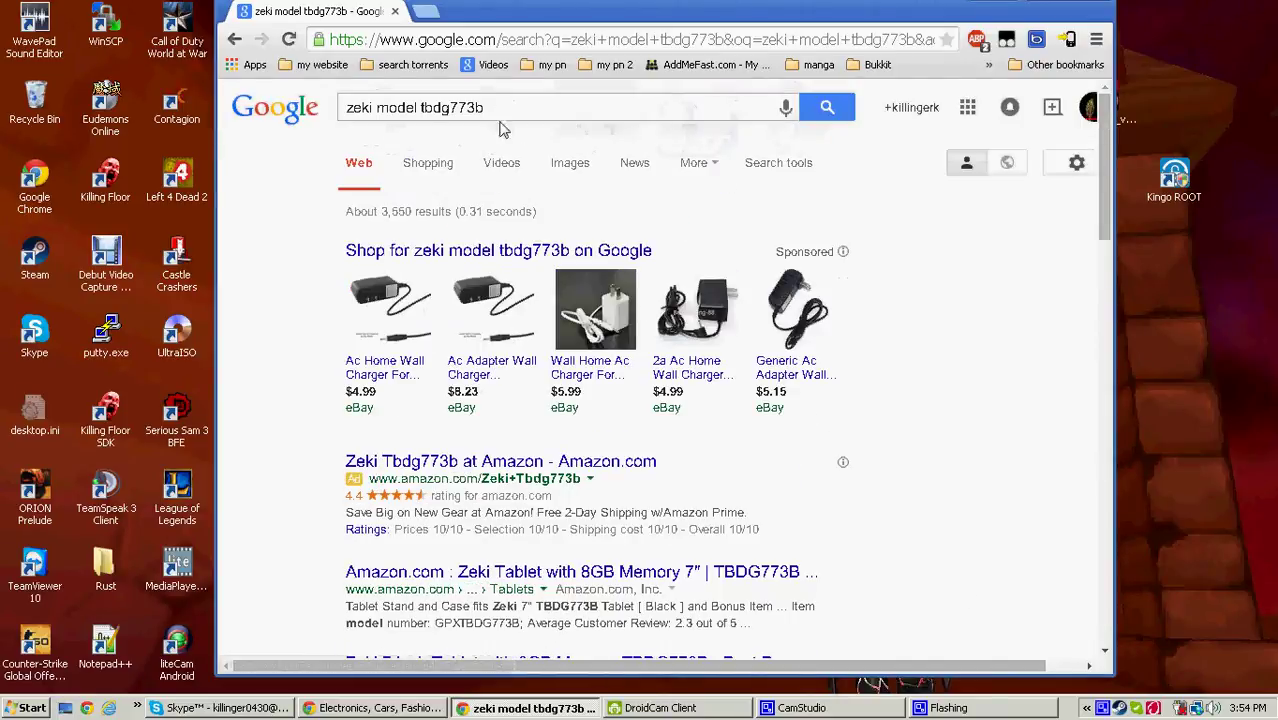
Step: Refine the search to 'zeki tablet model tbdg773b'
click(505, 113)
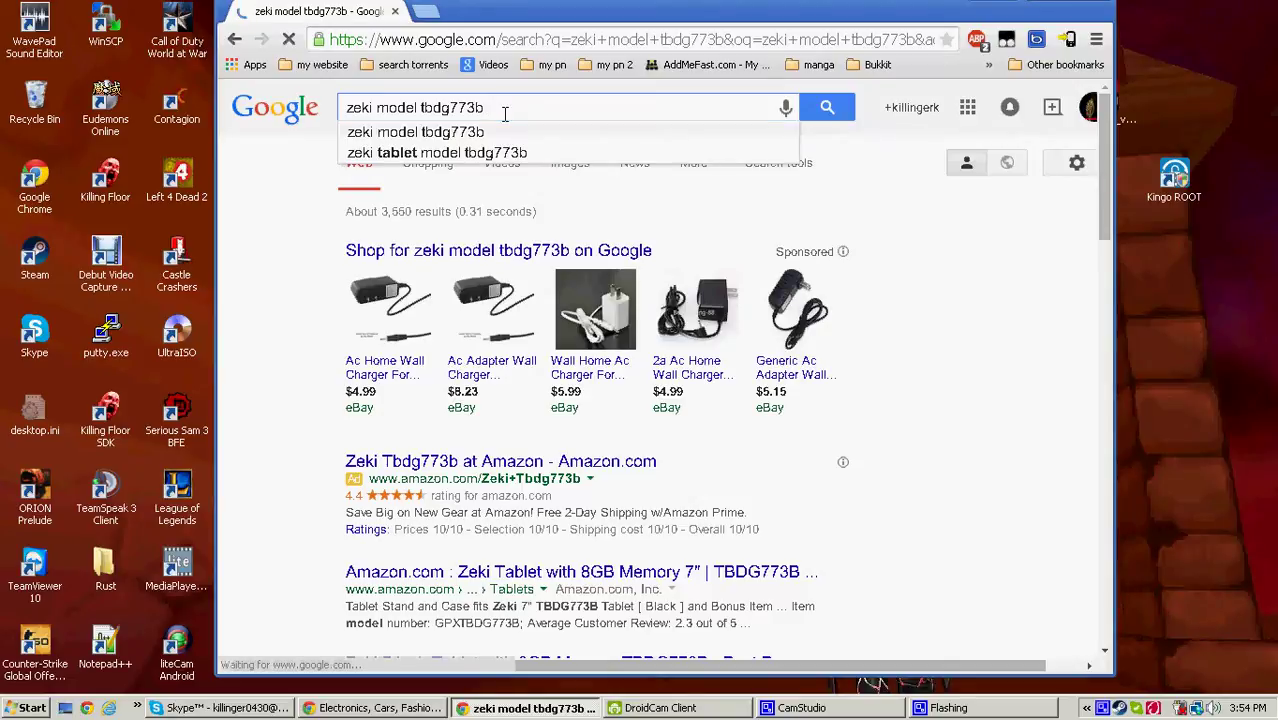
key(Down)
key(Down)
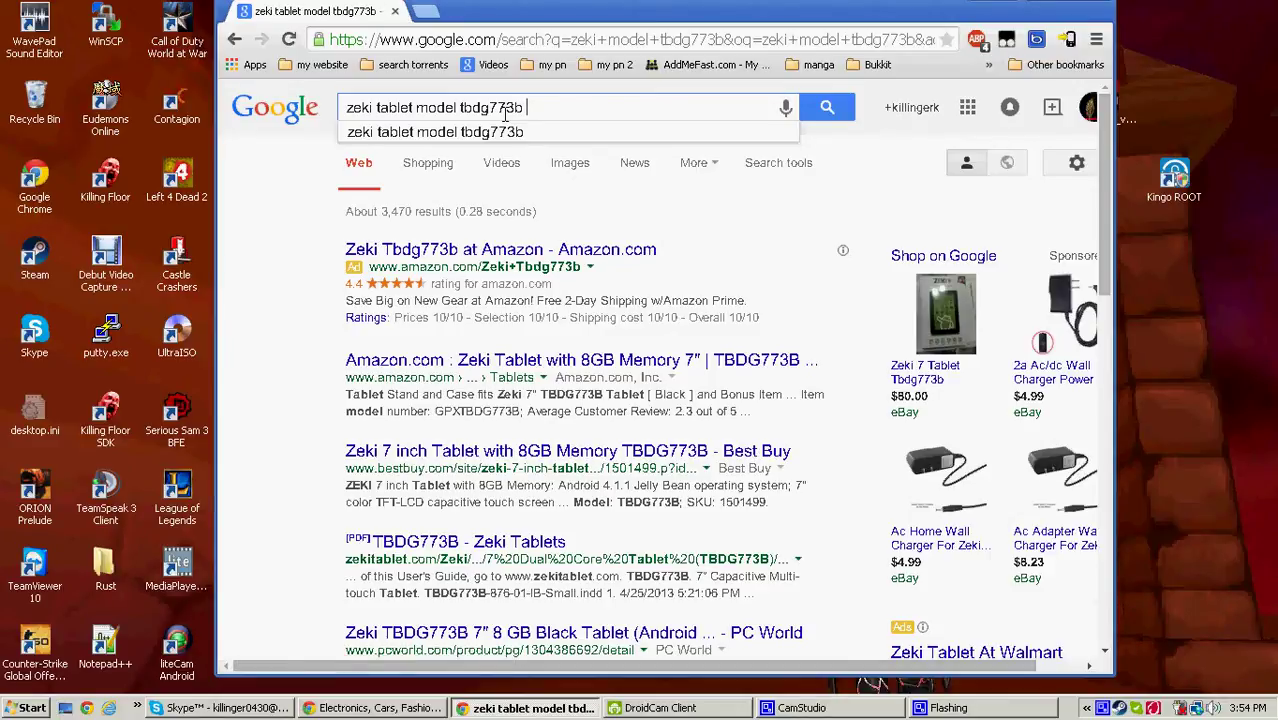
text(s)
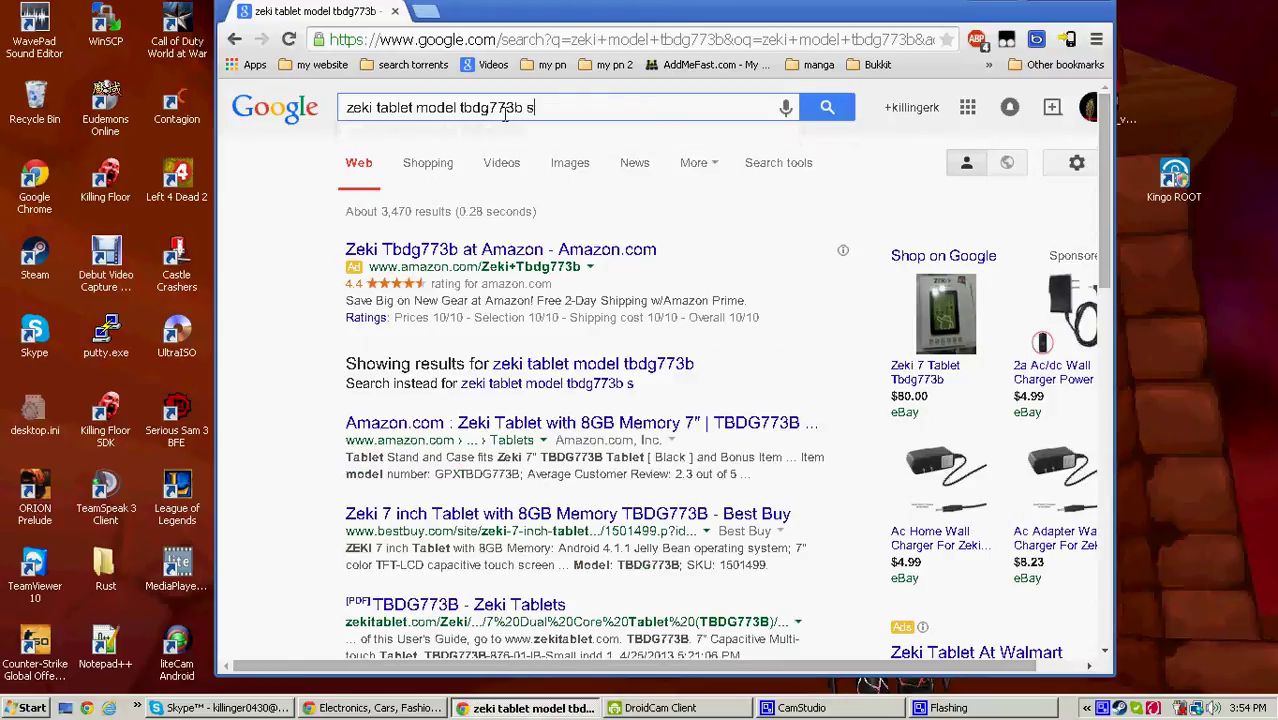
key(BackSpace)
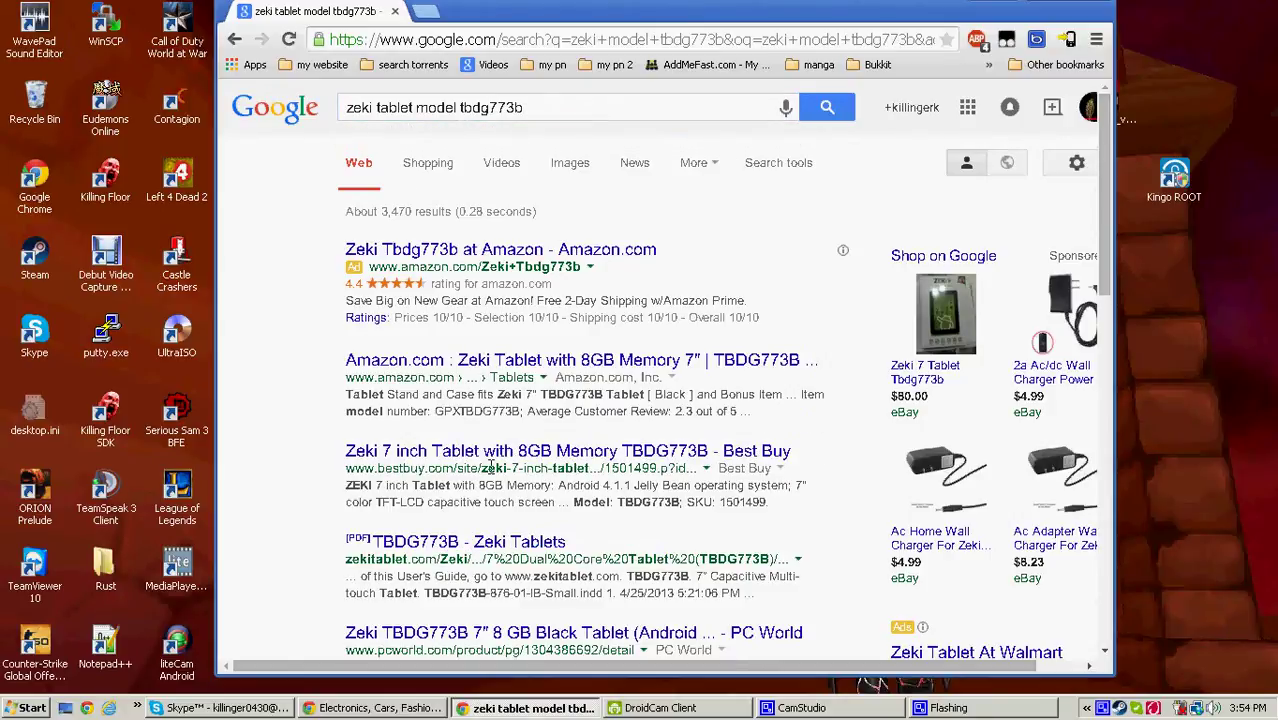
Step: Open the 'TBDG773B - Zeki Tablets' user's guide PDF and skim its first pages
click(459, 548)
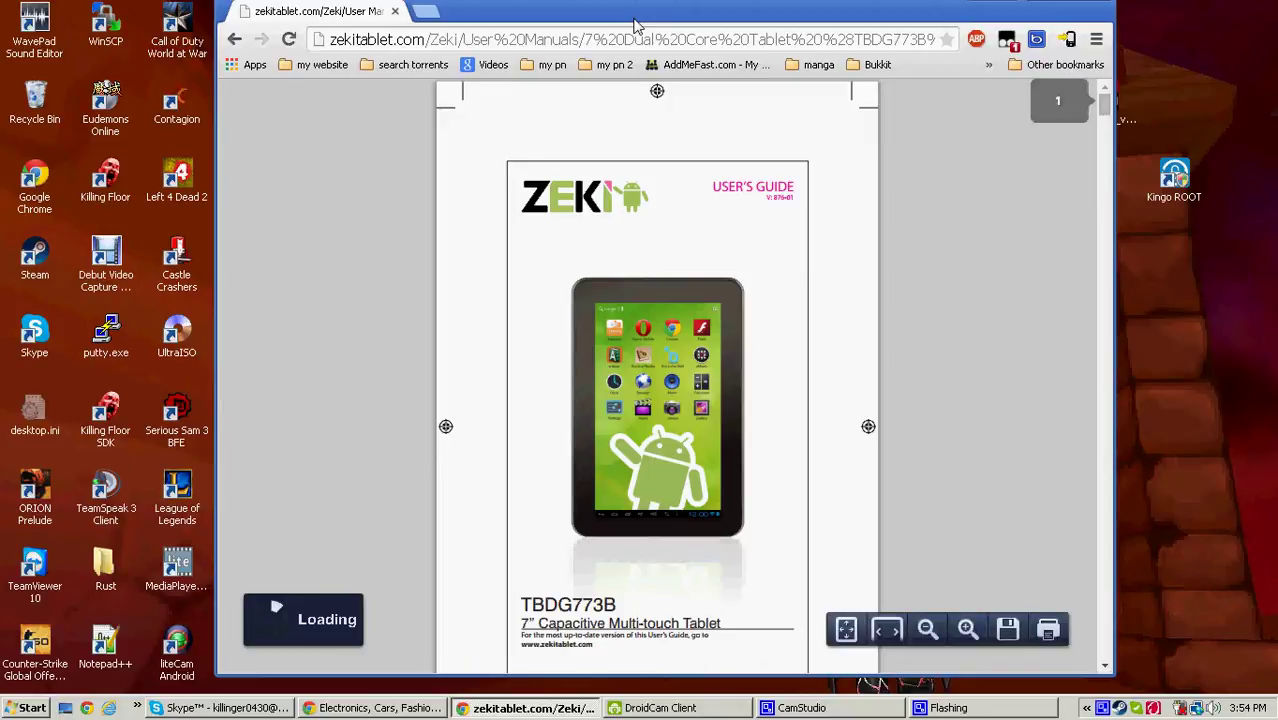
scroll(600, 344, down, 1)
scroll(606, 346, down, 5)
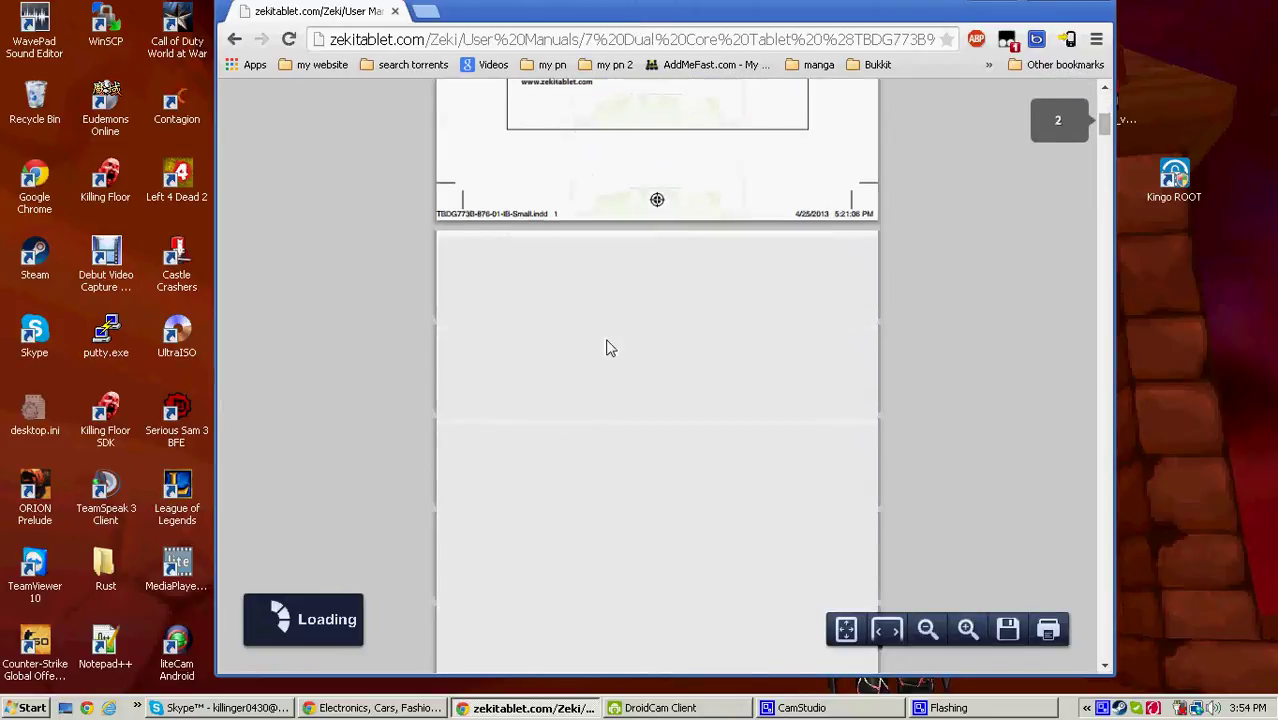
scroll(606, 346, up, 1)
scroll(616, 251, down, 4)
scroll(616, 251, down, 3)
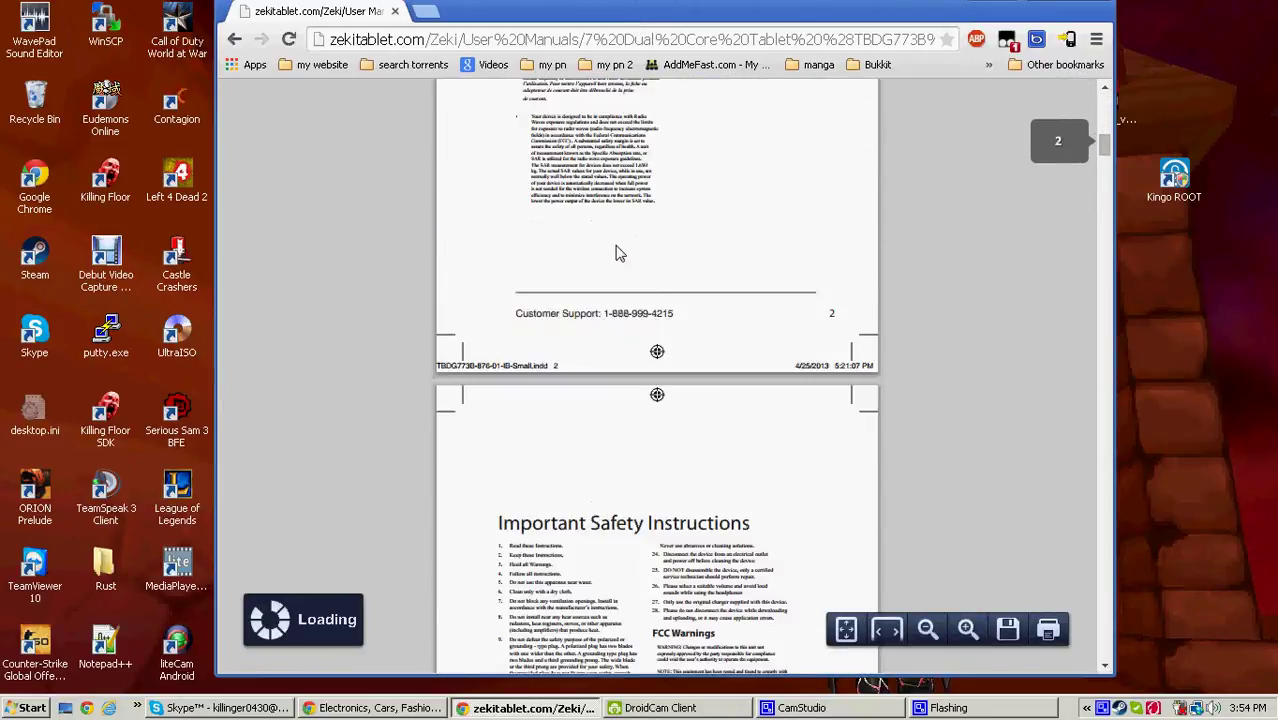
scroll(618, 253, down, 6)
Step: Maximize Chrome and zoom the PDF in to 175%
double_click(646, 12)
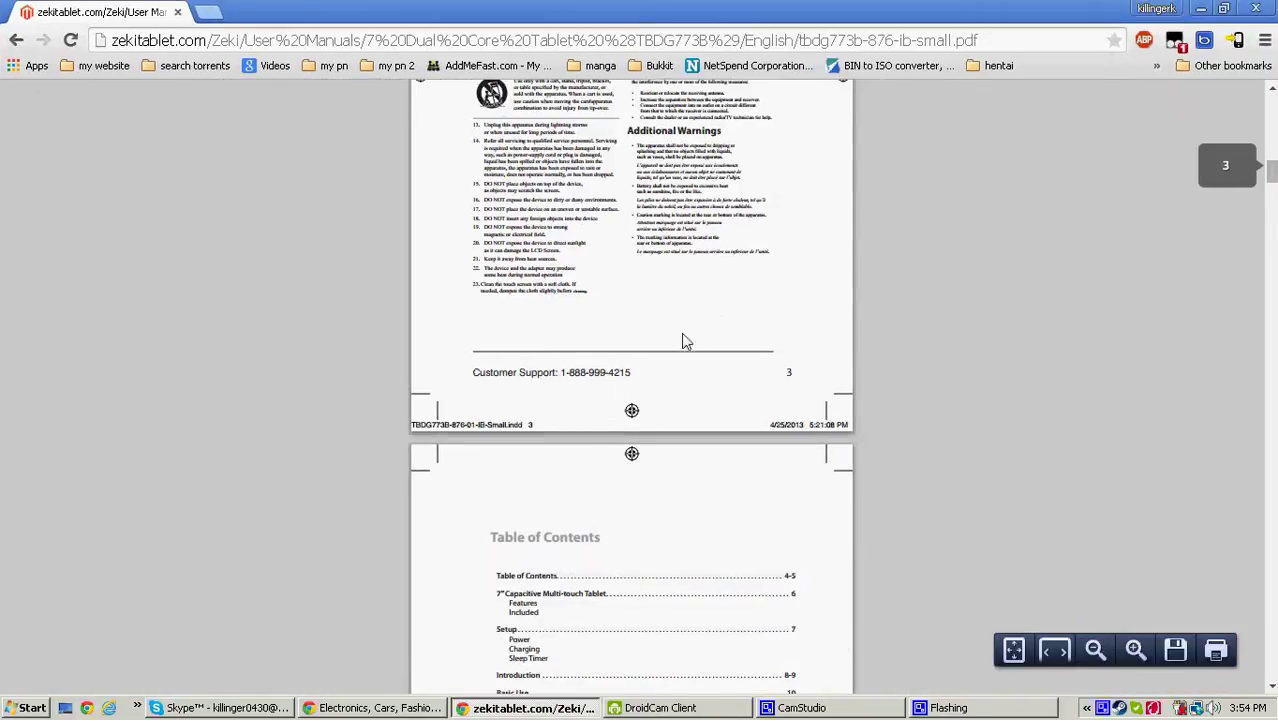
click(1265, 43)
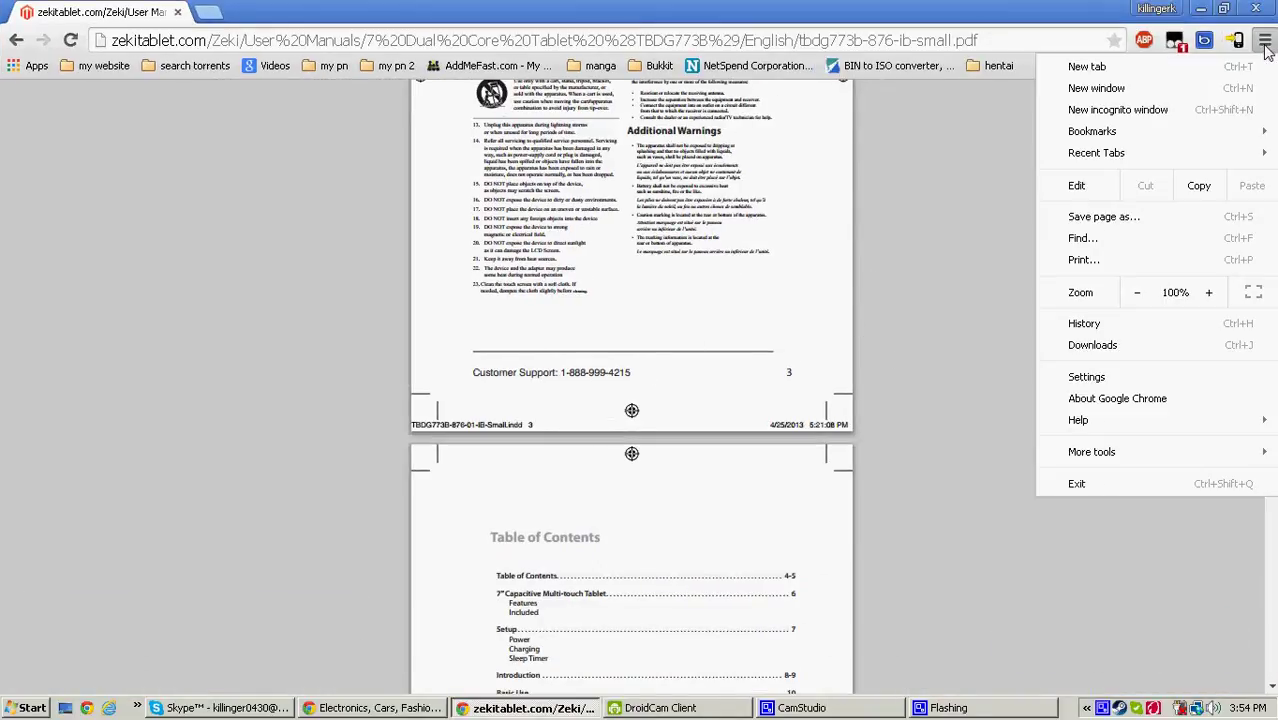
click(1205, 294)
click(1205, 294)
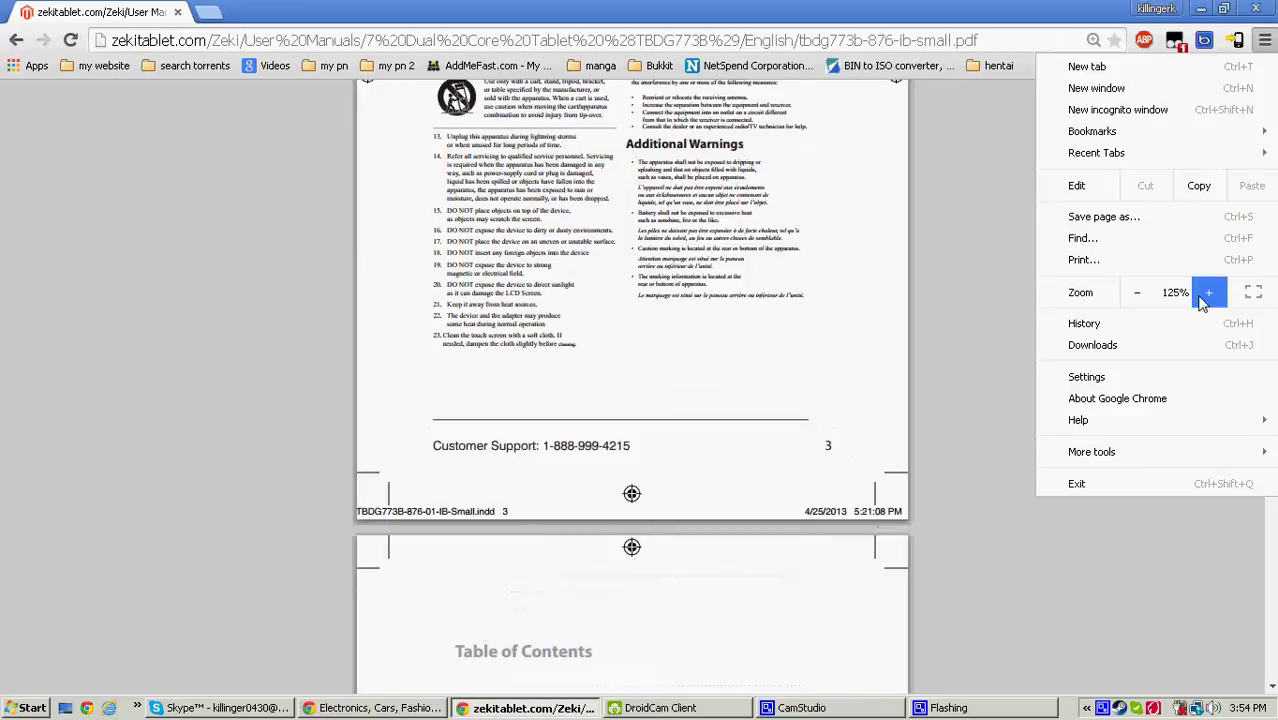
click(1207, 293)
click(1207, 293)
click(803, 262)
Step: Scroll through the enlarged manual to about page 21, then return to the search results
scroll(803, 262, down, 8)
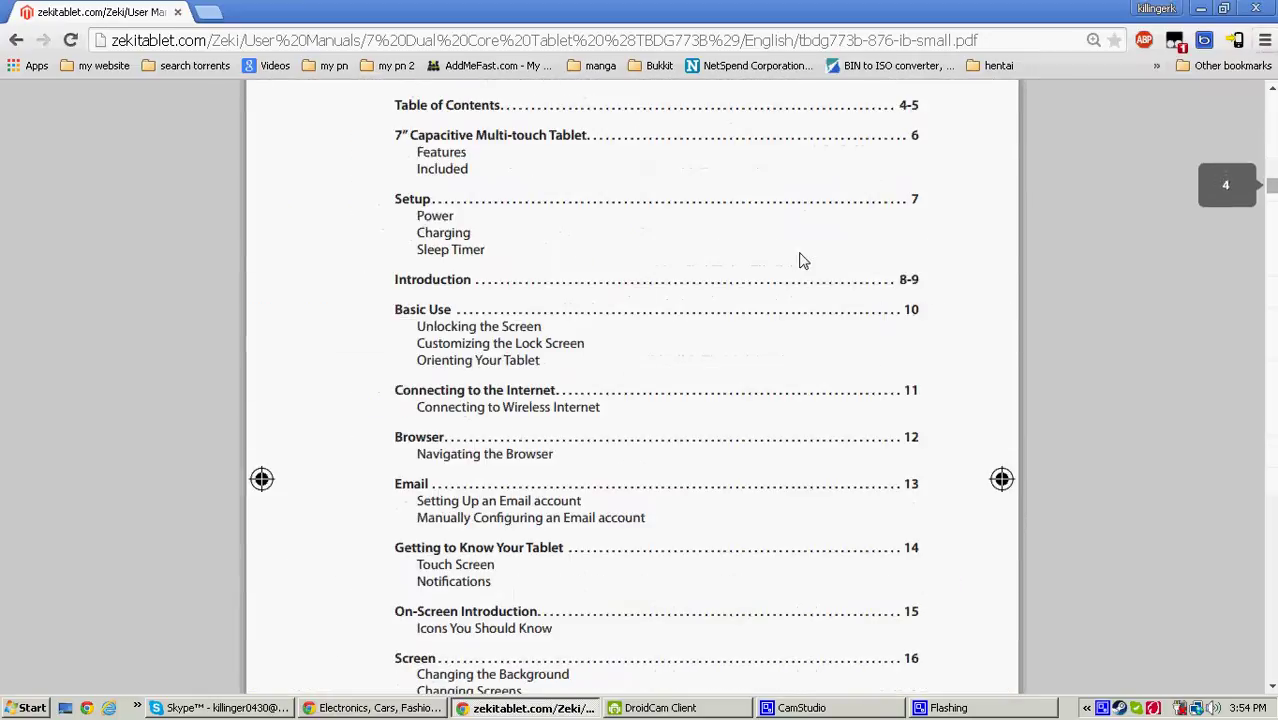
scroll(803, 262, up, 5)
scroll(803, 255, down, 10)
scroll(803, 250, down, 8)
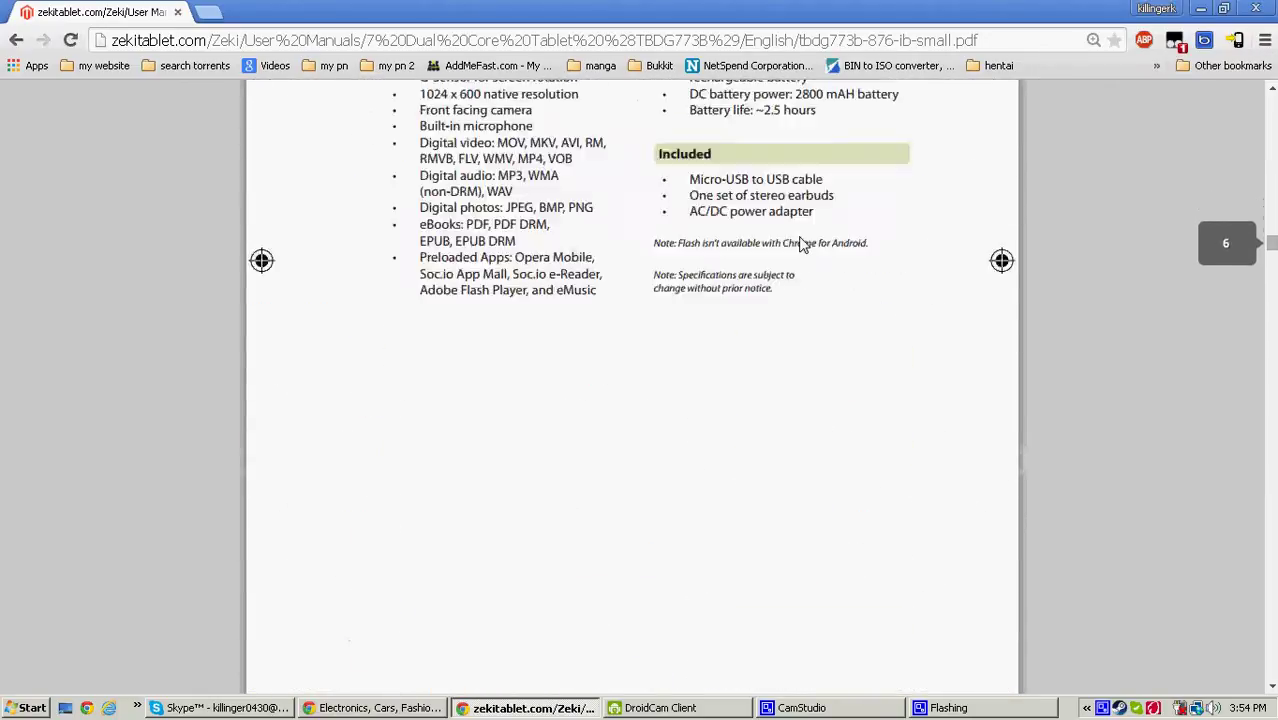
scroll(803, 246, down, 5)
scroll(803, 245, down, 10)
scroll(1207, 305, down, 4)
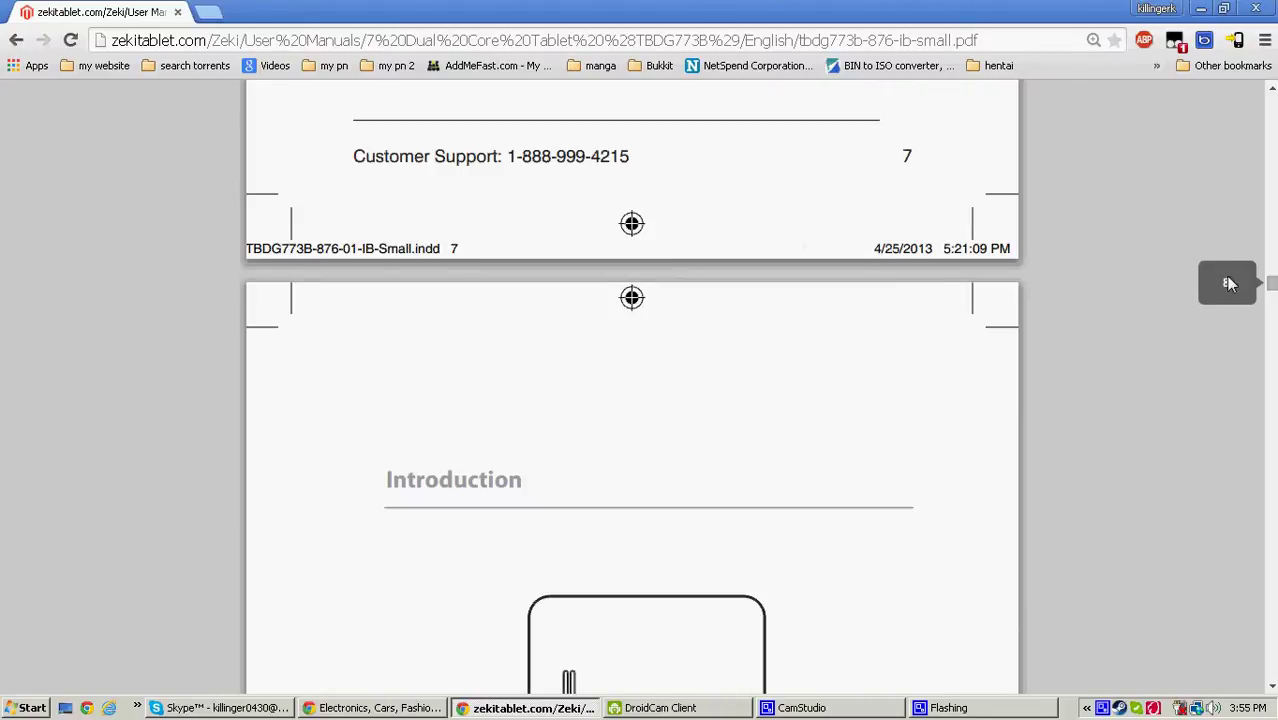
drag(1272, 287, 1272, 611)
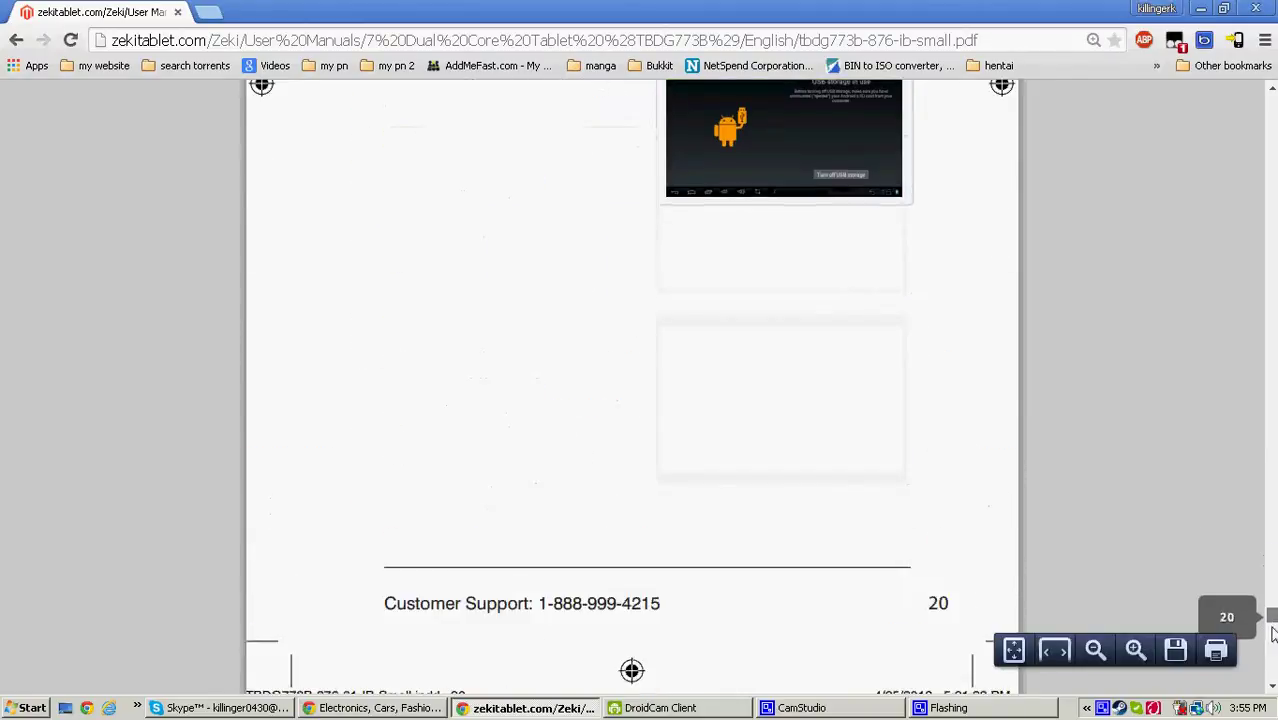
scroll(1124, 429, down, 5)
click(27, 44)
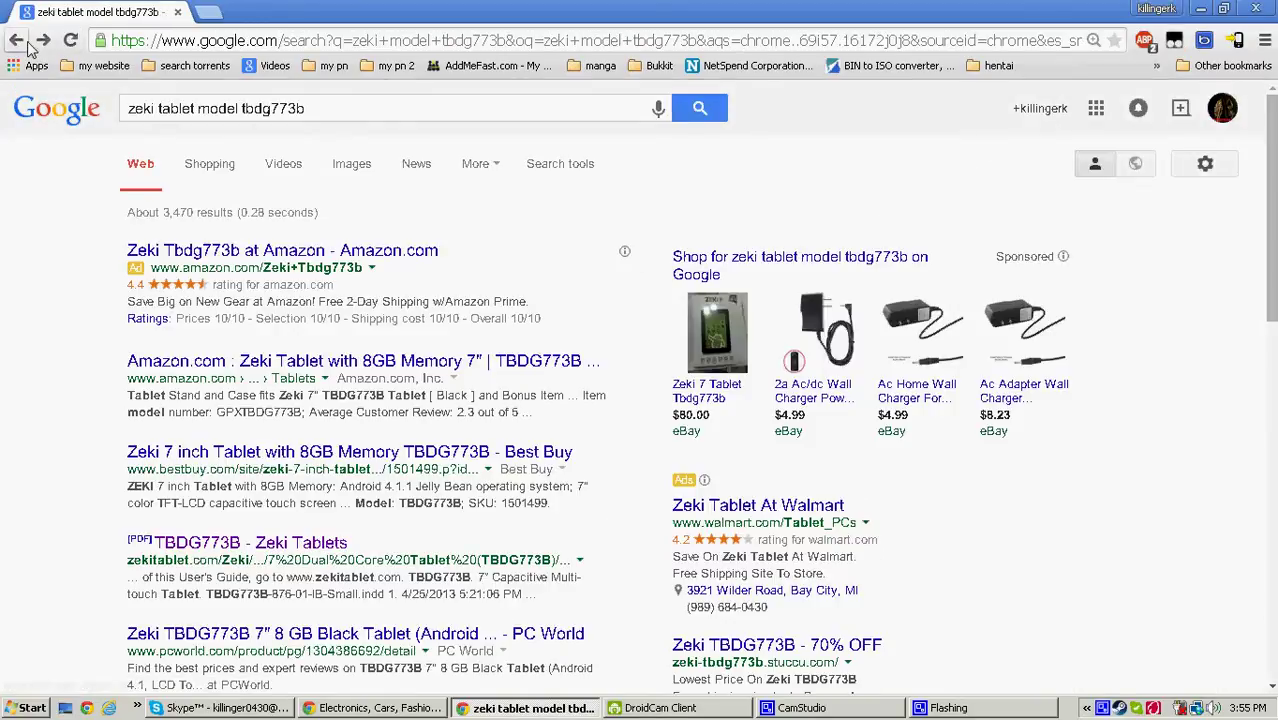
Step: Move the iRoot and One Click Root shortcuts beside Kingo ROOT and start the DroidCam feed
click(1202, 10)
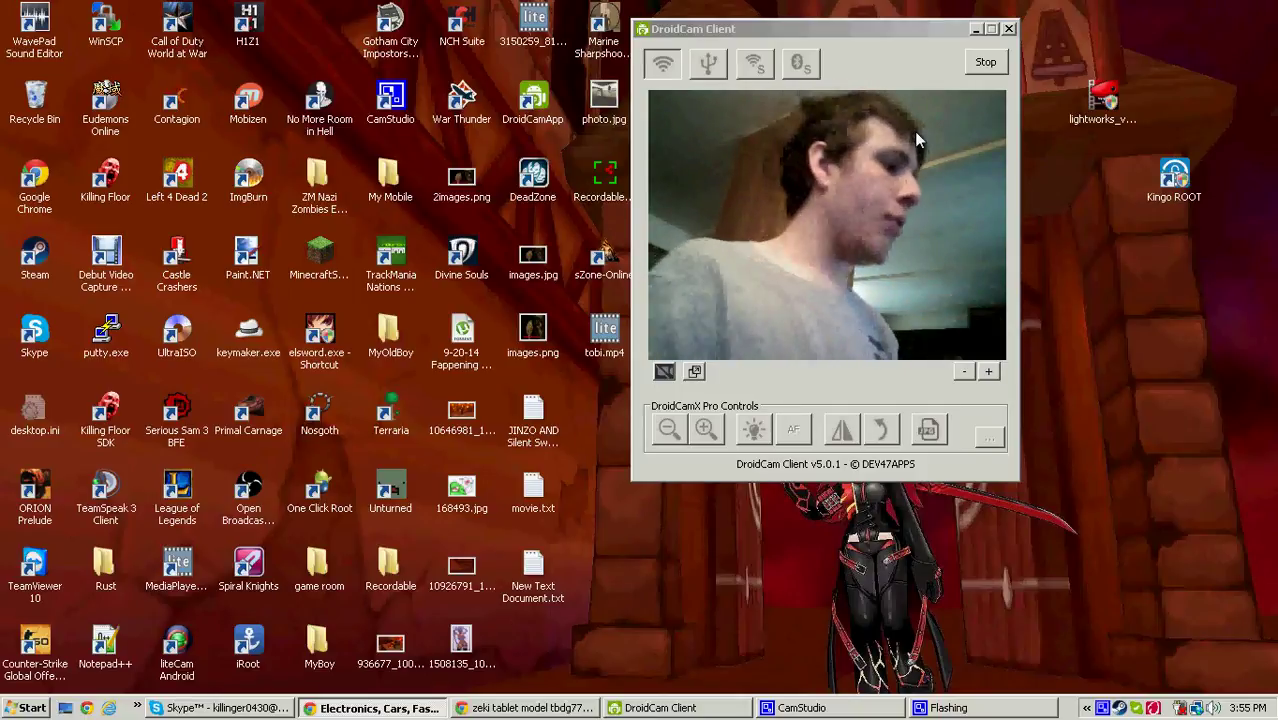
click(975, 28)
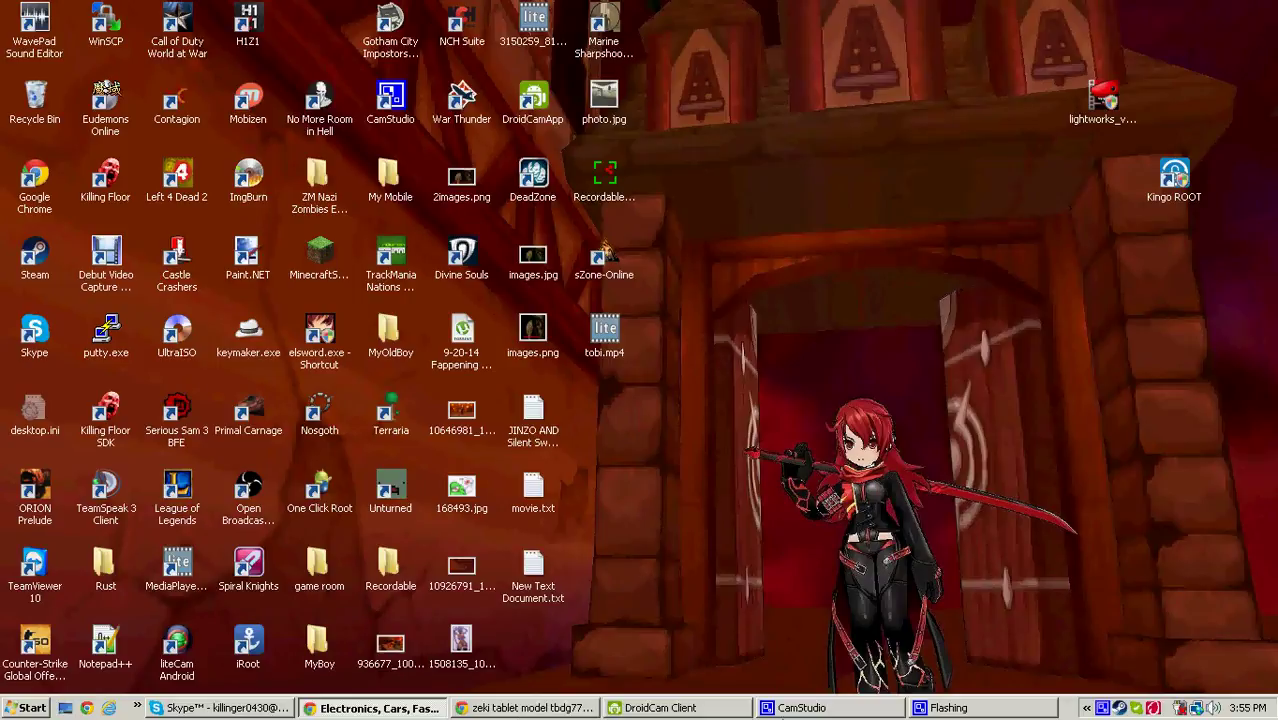
click(655, 710)
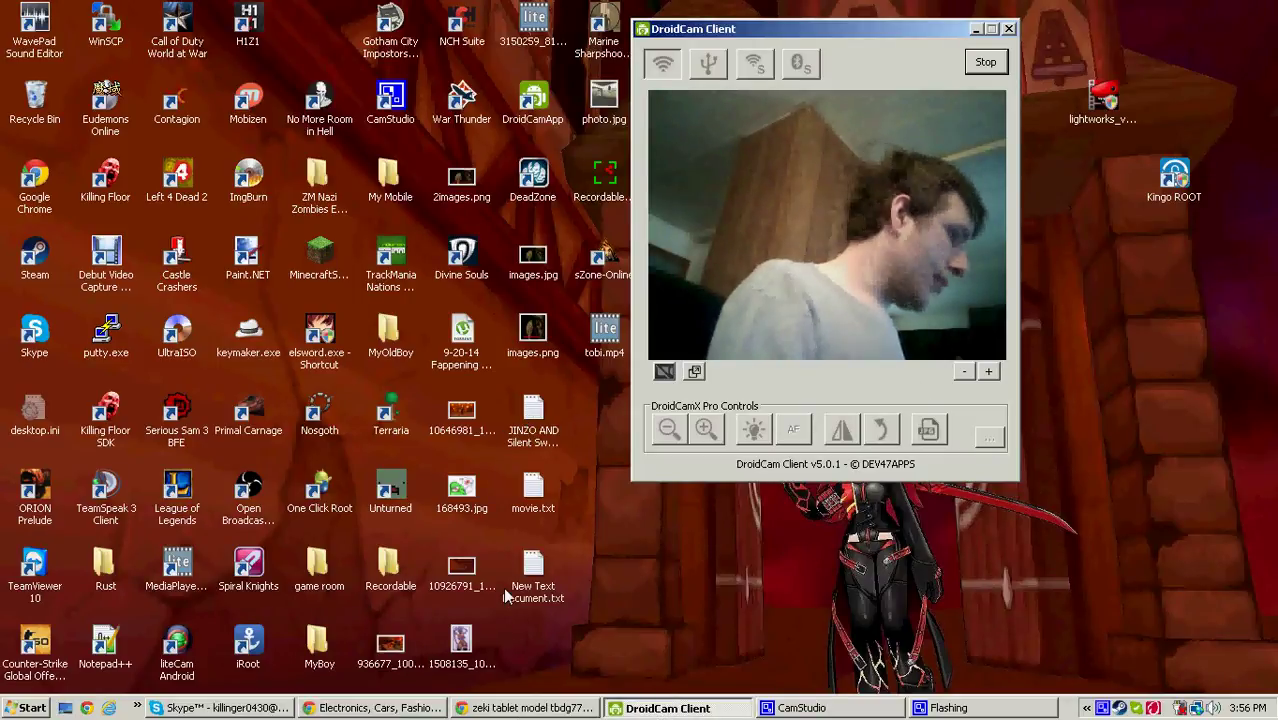
drag(248, 642, 1174, 335)
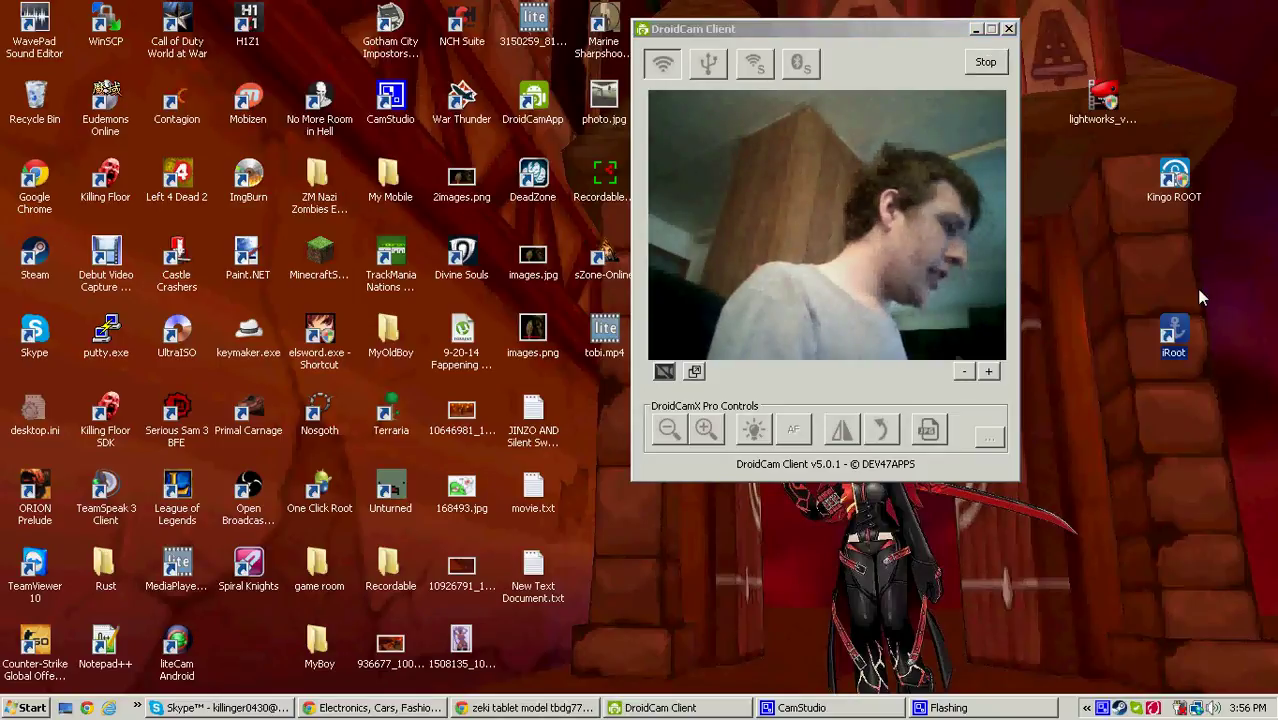
drag(319, 490, 1163, 410)
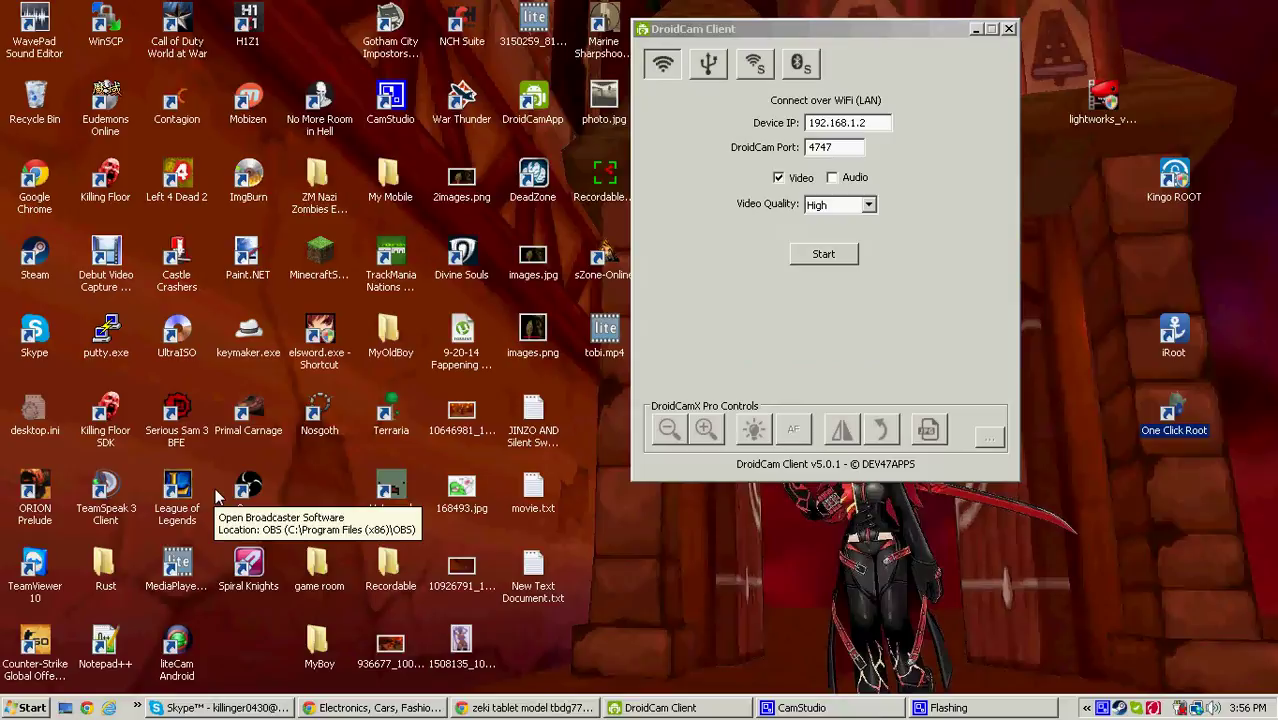
click(825, 255)
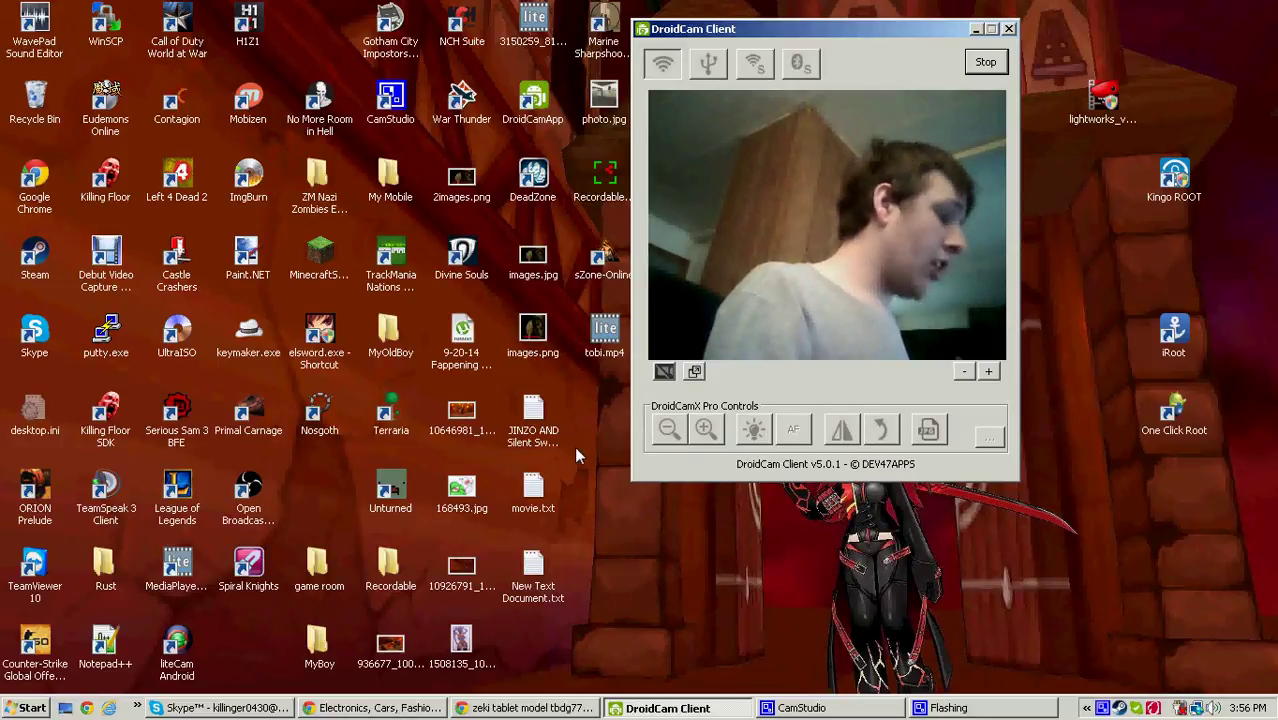
mouse_move(819, 29)
mouse_down()
mouse_move(537, 86)
mouse_move(780, 27)
mouse_up()
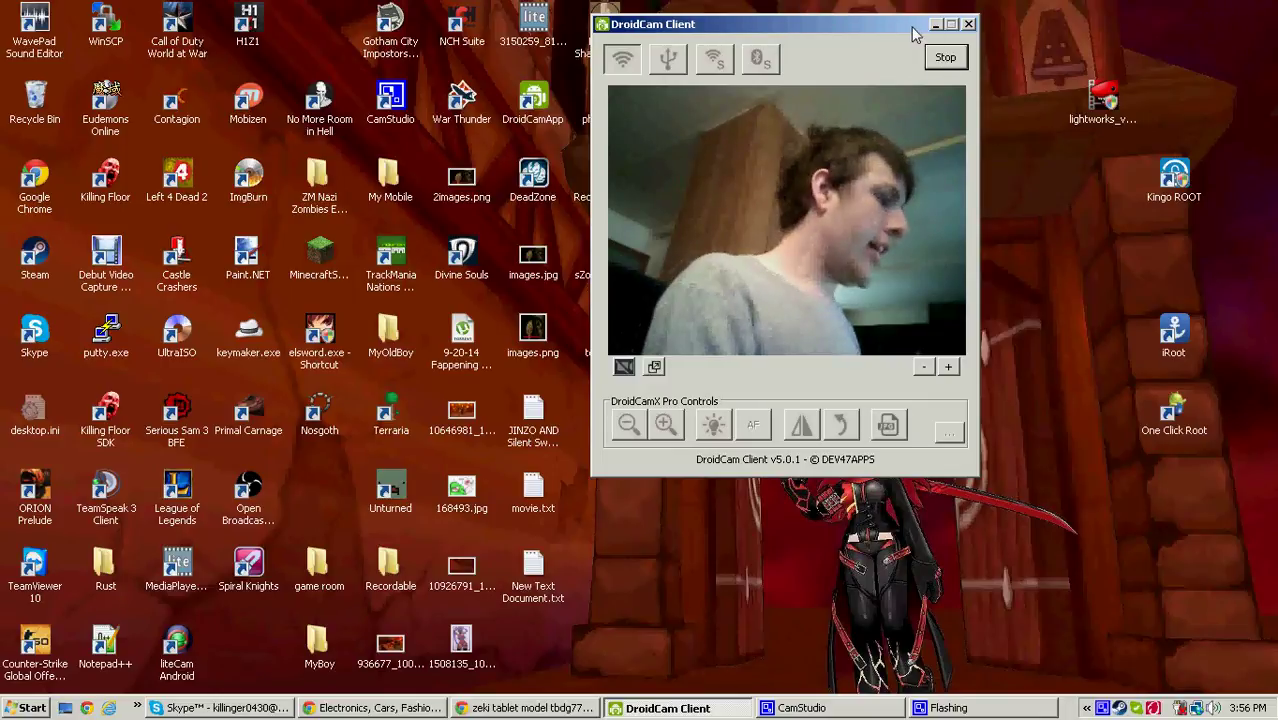
Step: Copy 'Zeki TBDG773B' from a search result title
drag(912, 35, 955, 34)
click(525, 708)
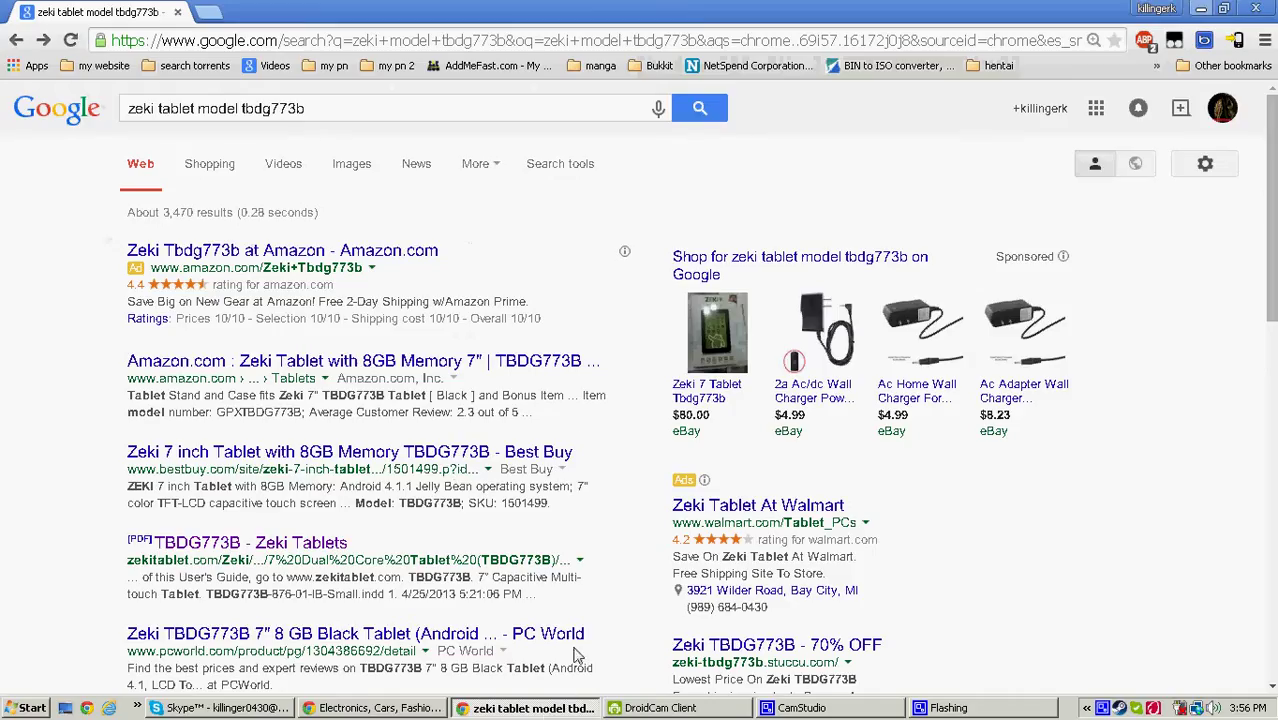
scroll(400, 290, down, 3)
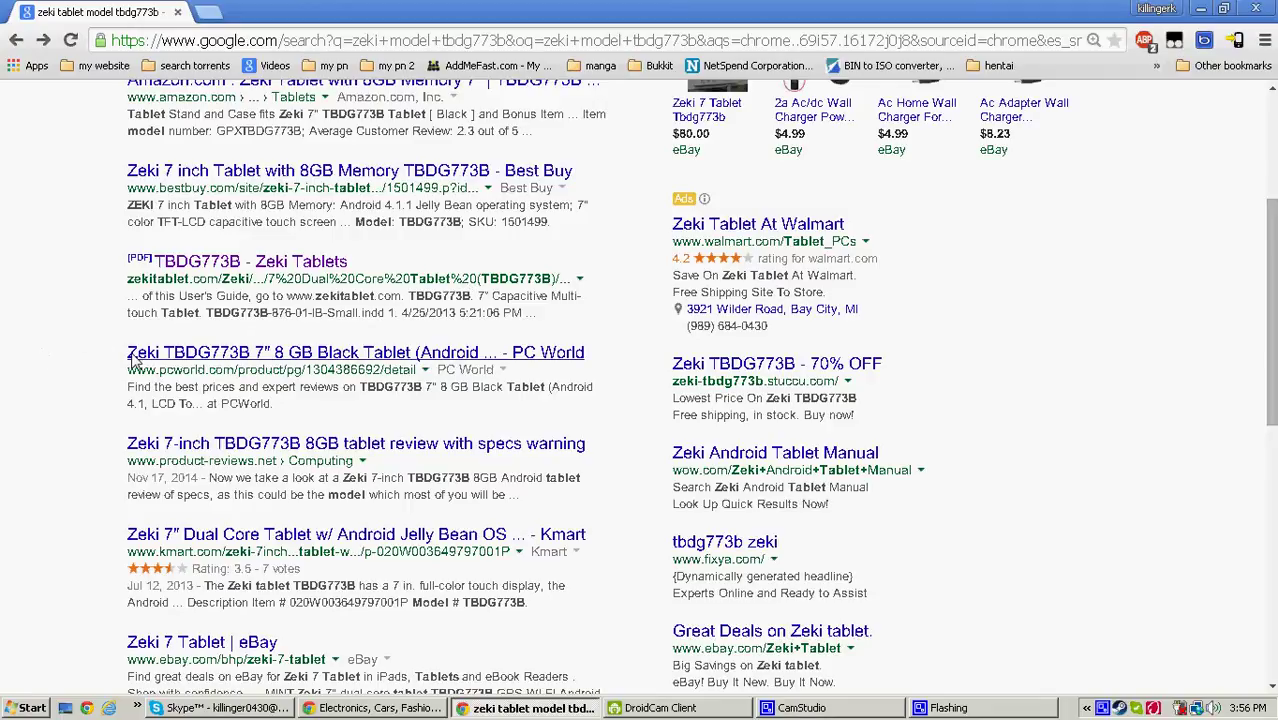
drag(163, 352, 252, 354)
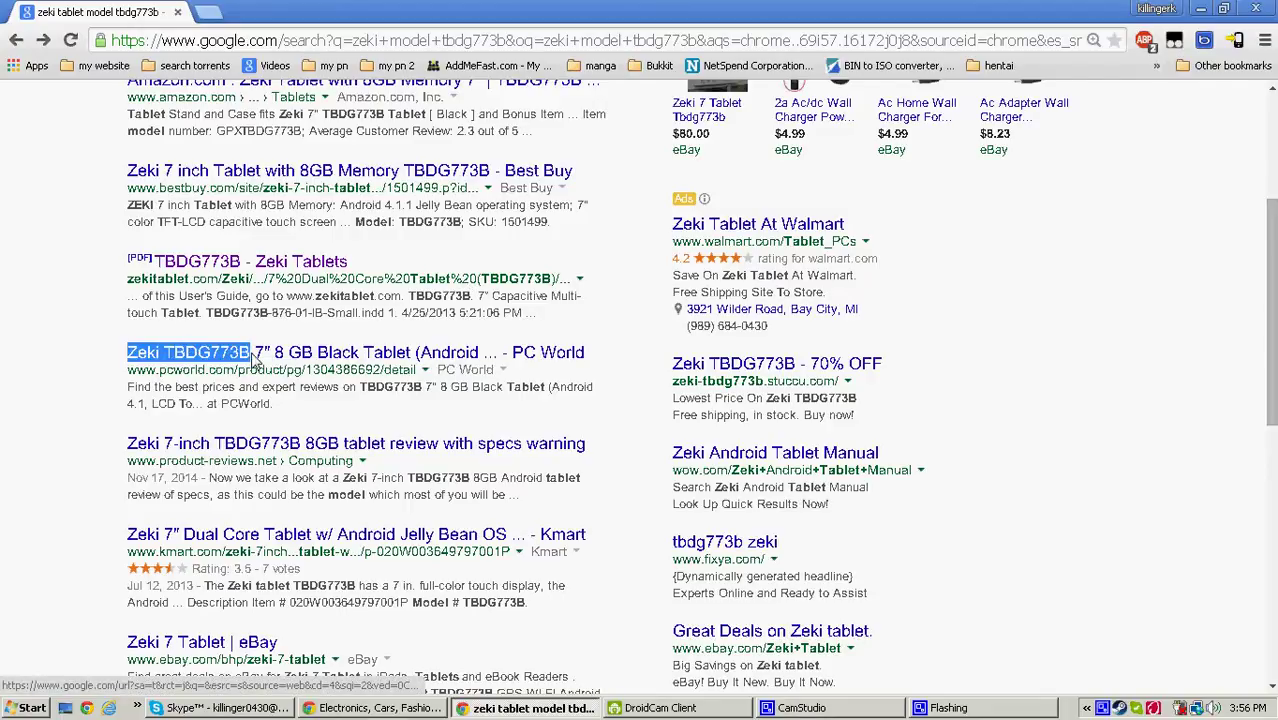
right_click(255, 358)
click(315, 476)
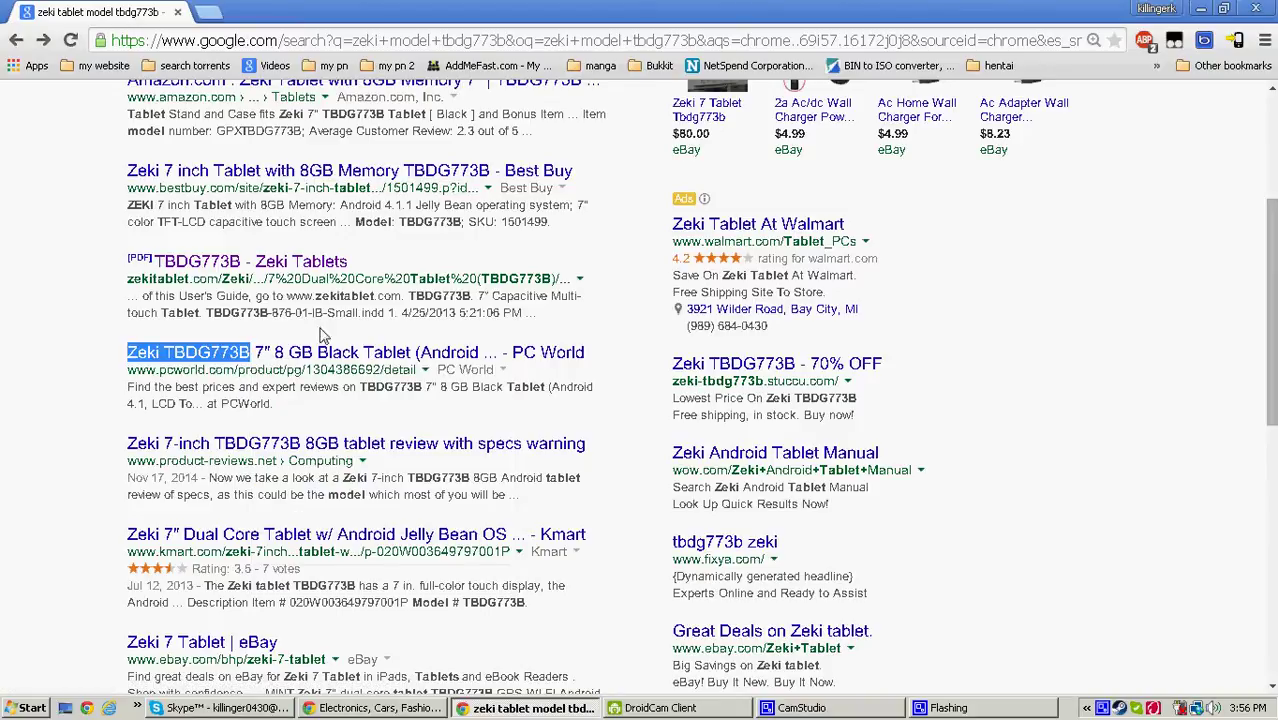
Step: Paste the model name into the query and search 'zeki tablet tbdg773b specs'
scroll(300, 118, up, 3)
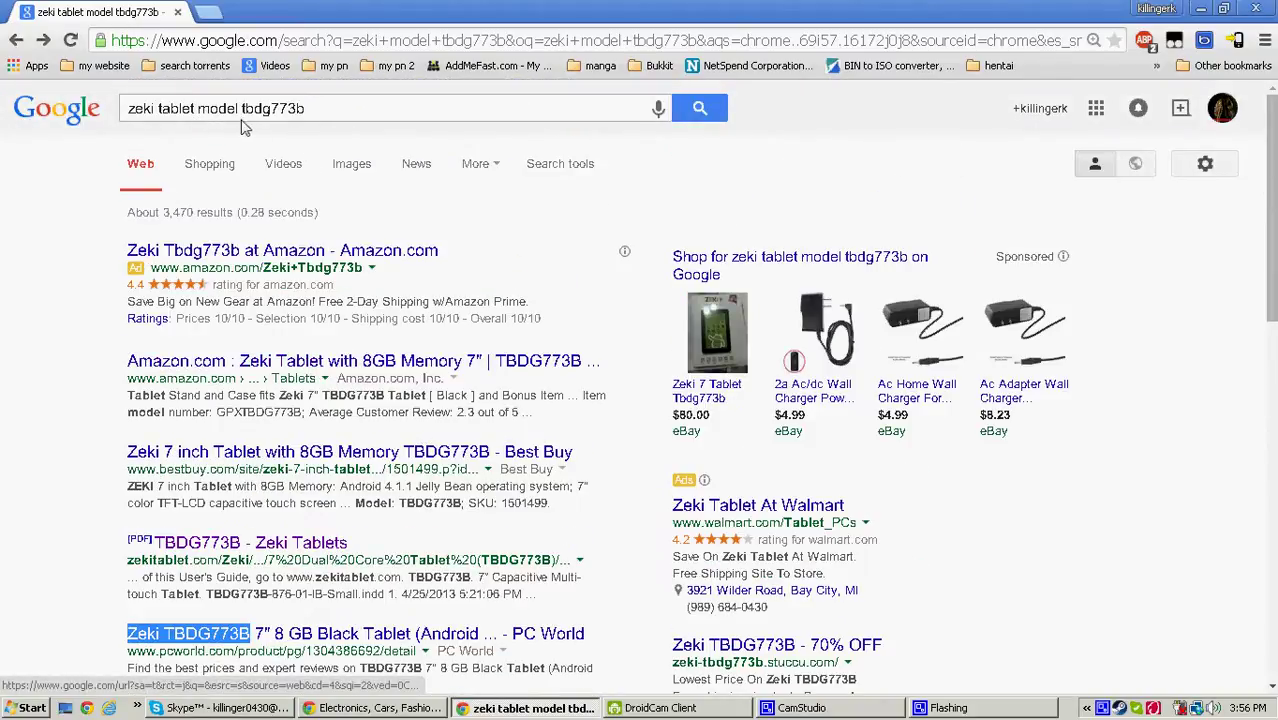
drag(198, 110, 306, 110)
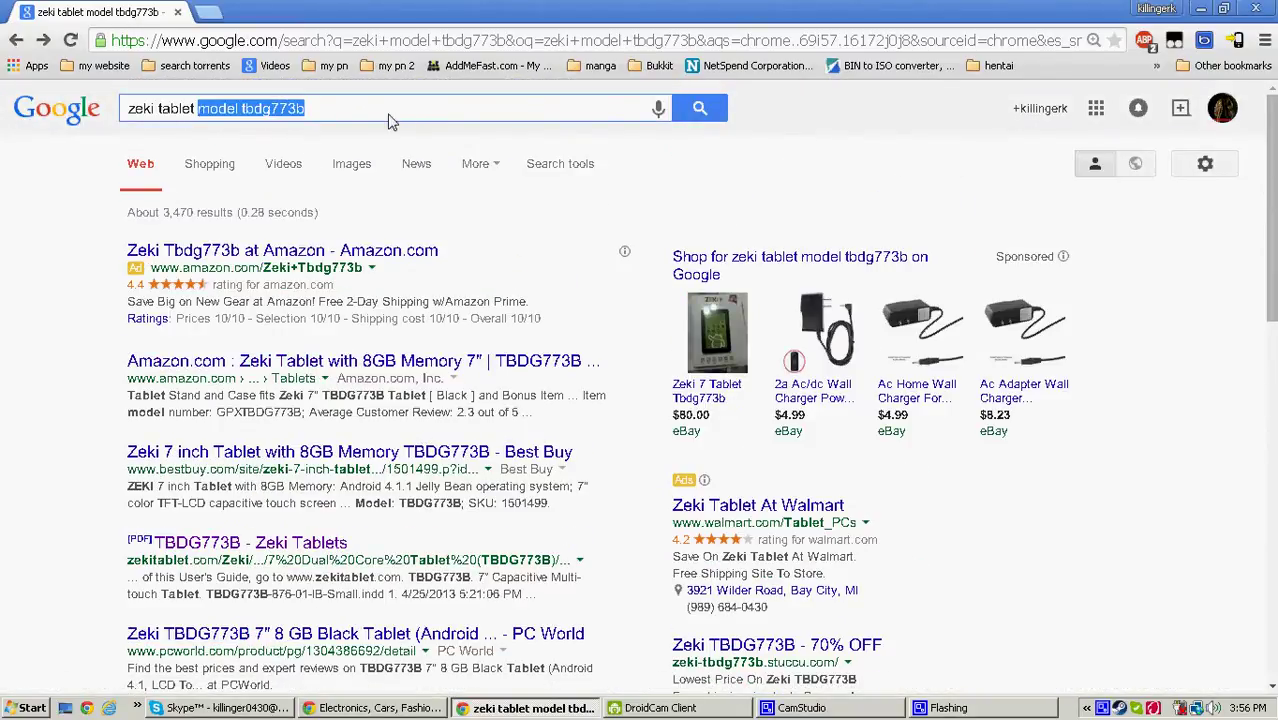
key(ctrl+v)
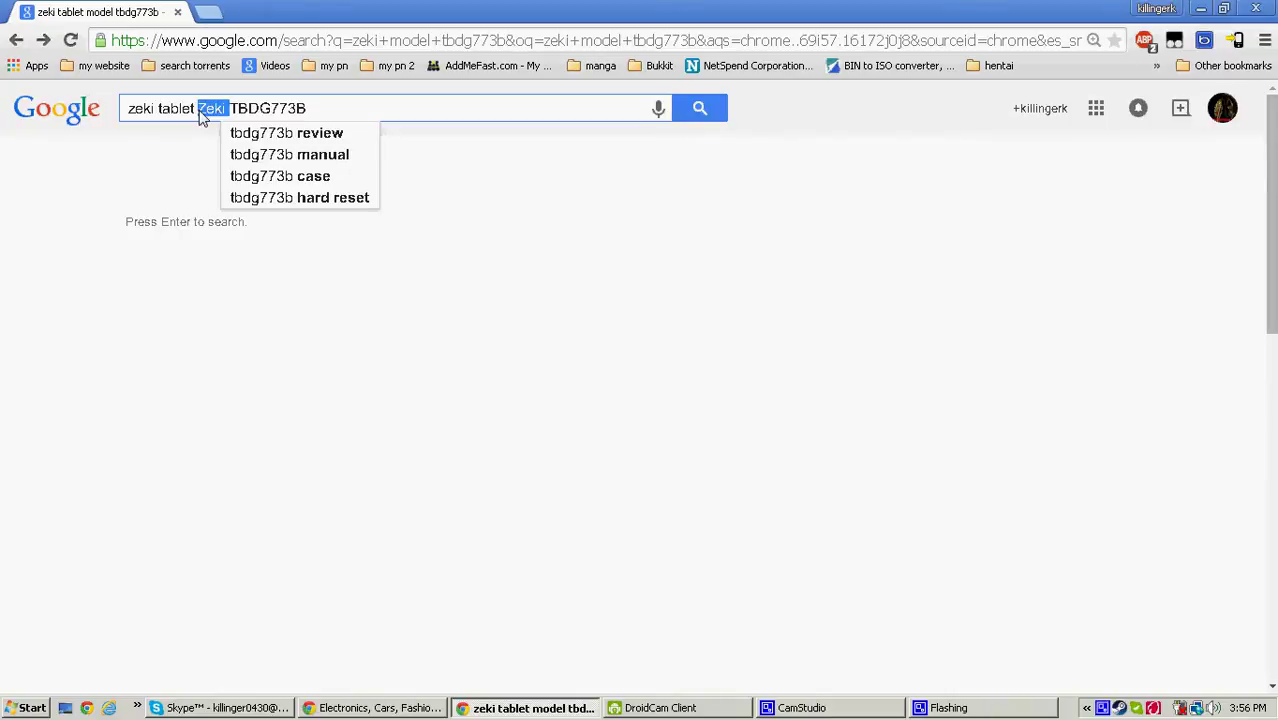
key(BackSpace)
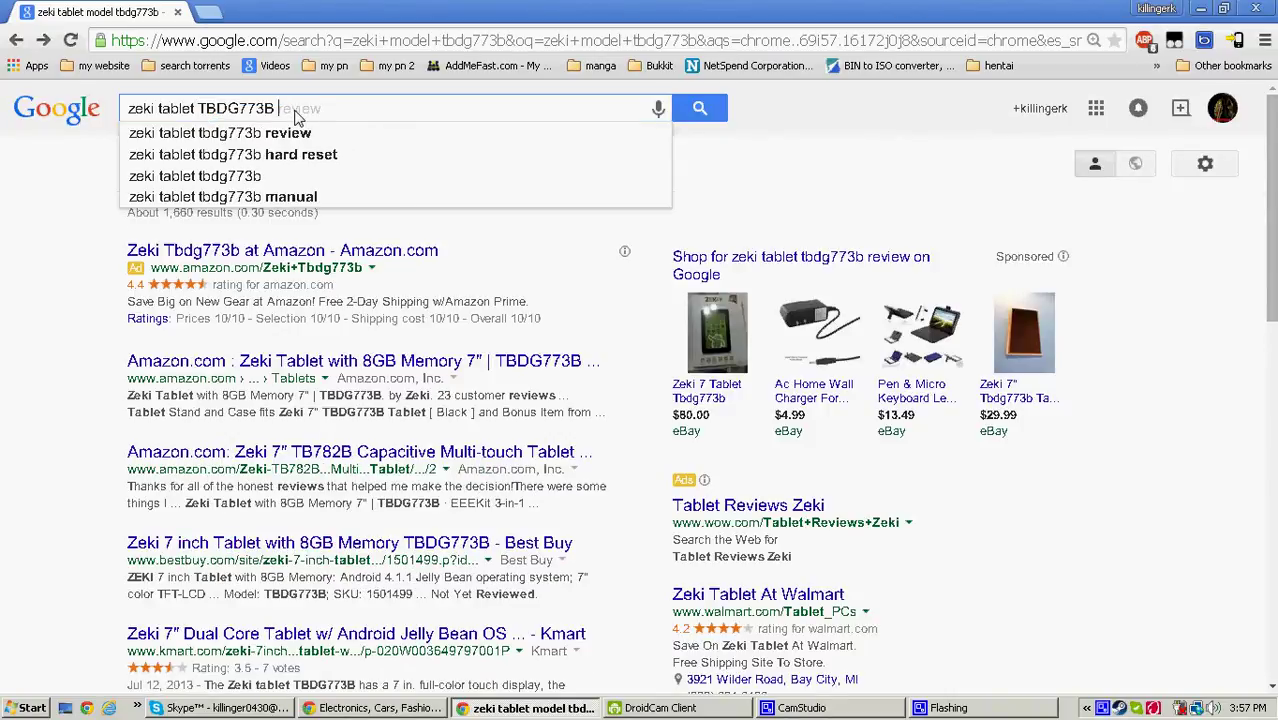
text(s)
key(Down)
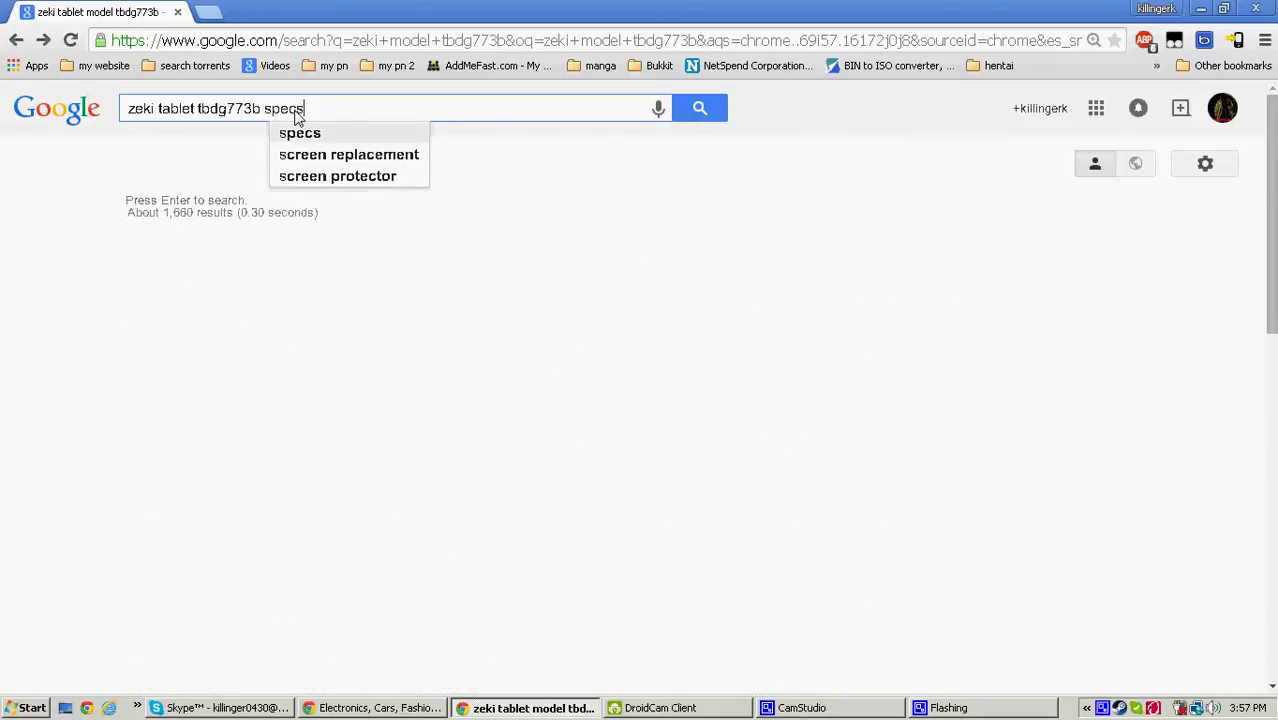
key(Return)
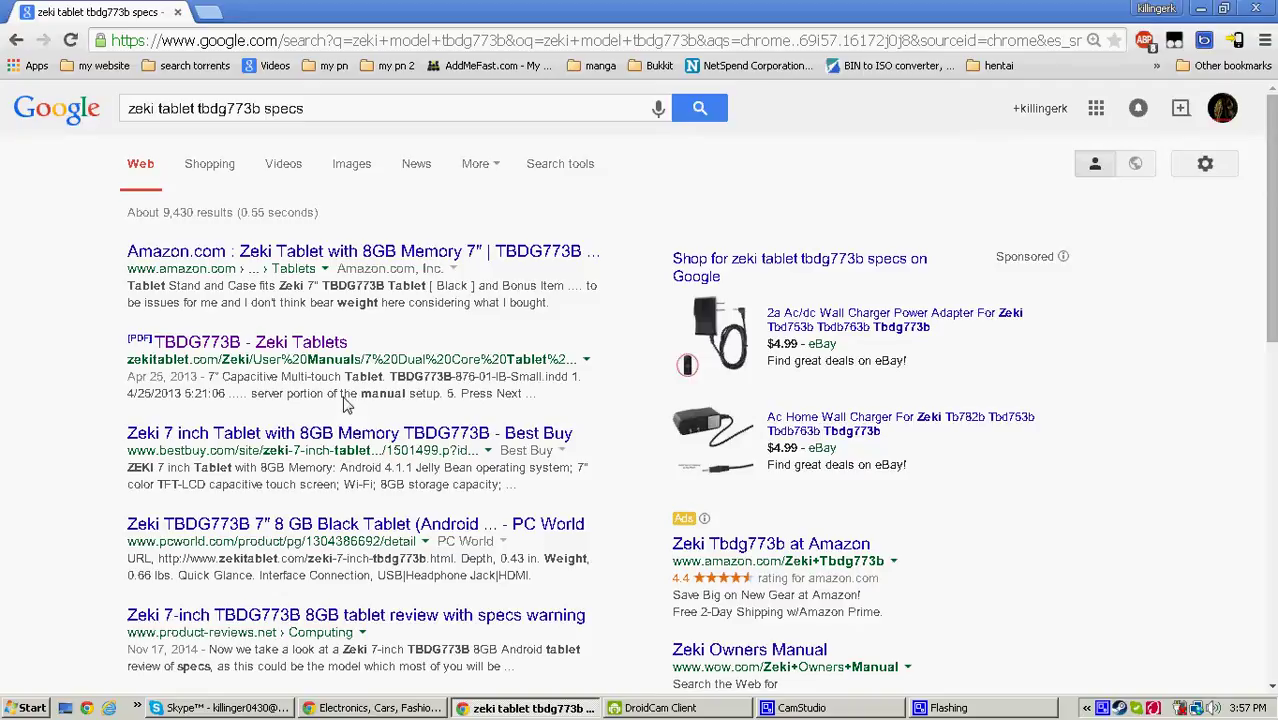
scroll(344, 402, down, 3)
scroll(344, 402, down, 1)
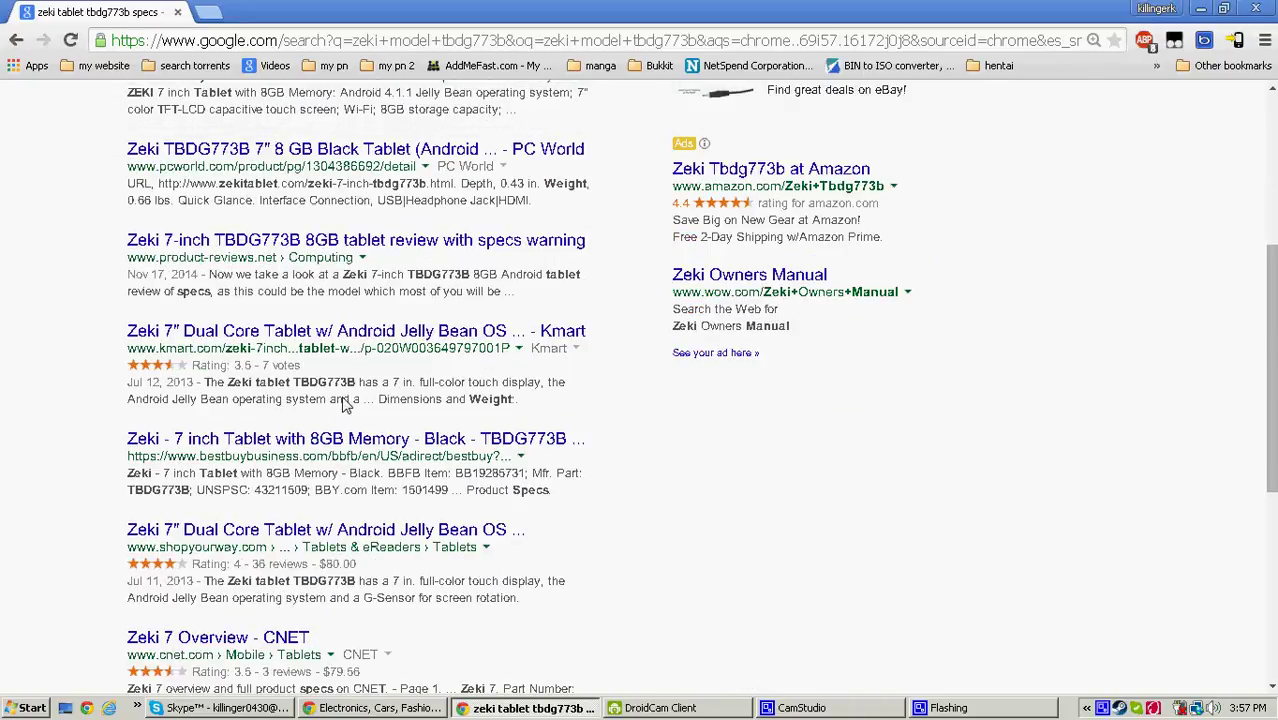
scroll(344, 400, up, 4)
scroll(290, 400, down, 8)
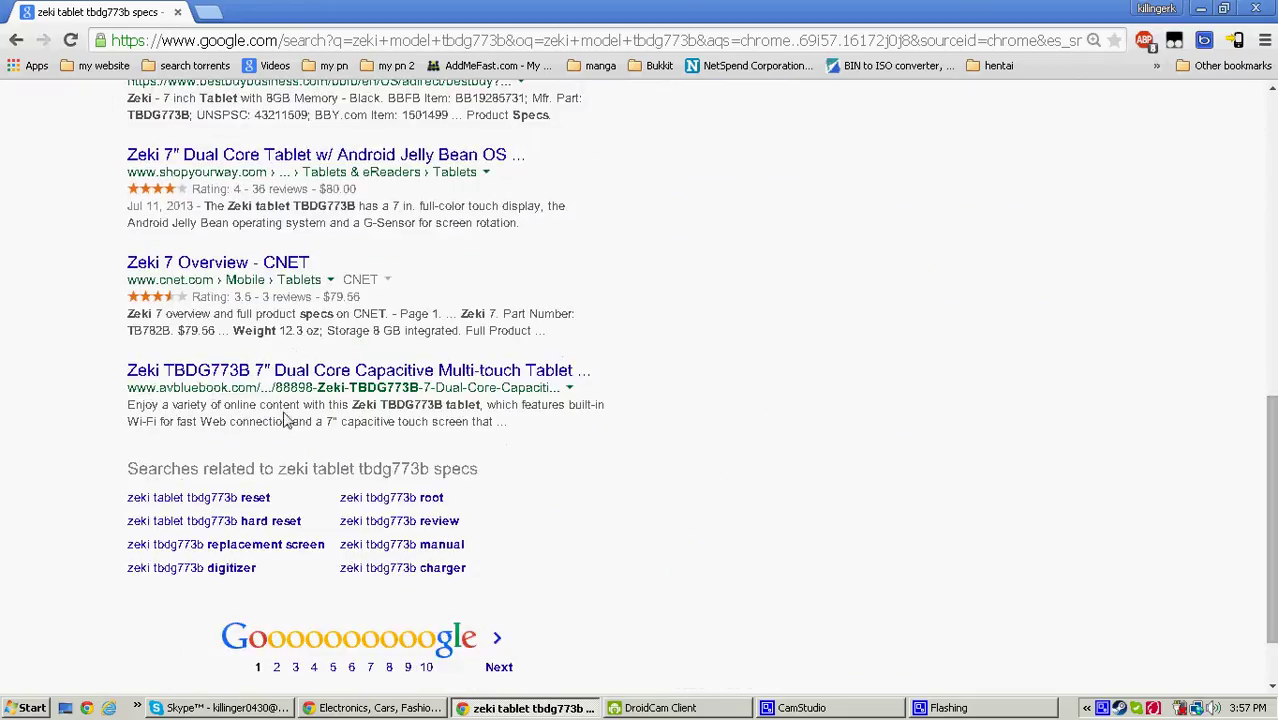
scroll(300, 260, up, 10)
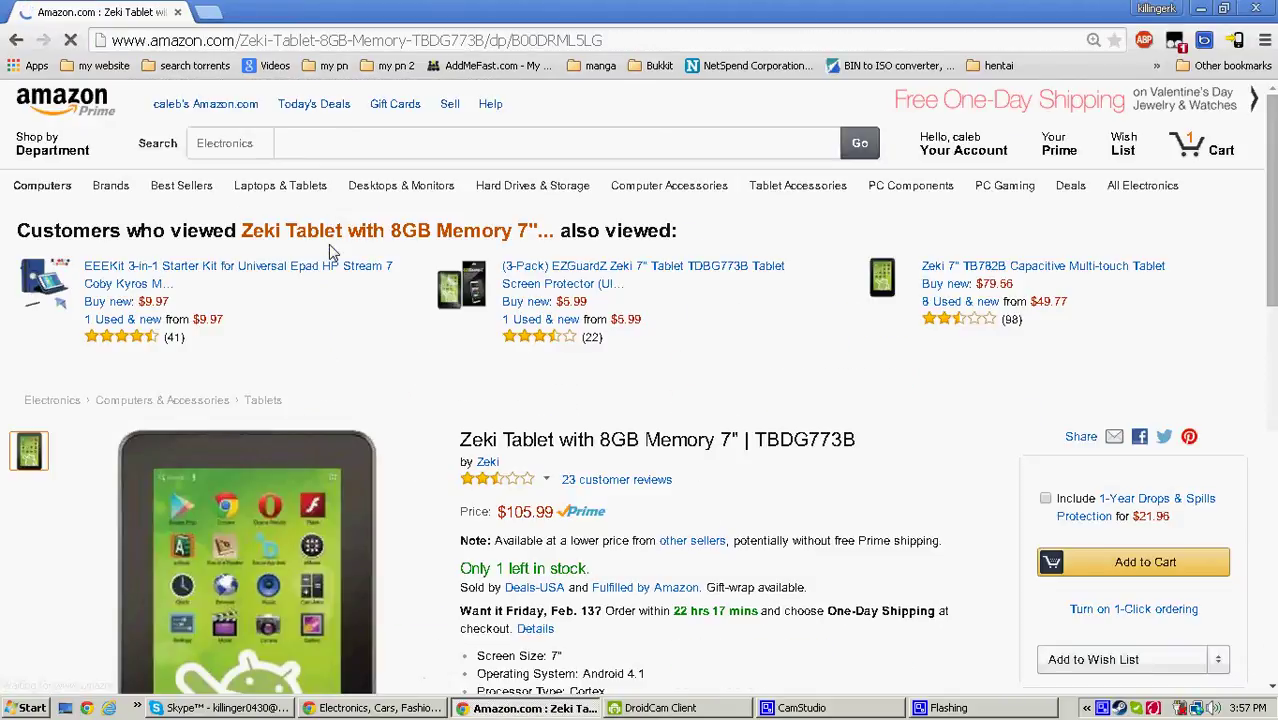
Step: Scroll the Amazon listing down to Product Details showing Android 4.1 and a 1.5GHz processor
scroll(343, 258, down, 3)
scroll(345, 258, down, 3)
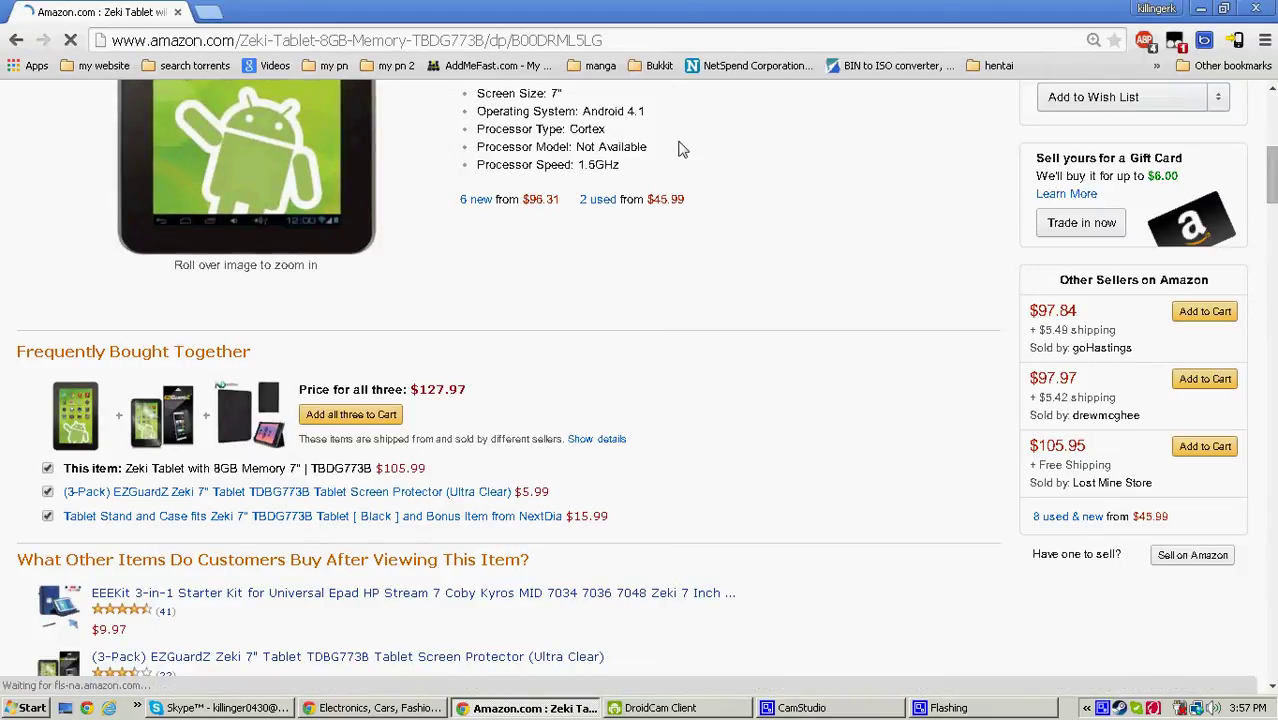
scroll(680, 148, down, 1)
scroll(680, 148, down, 3)
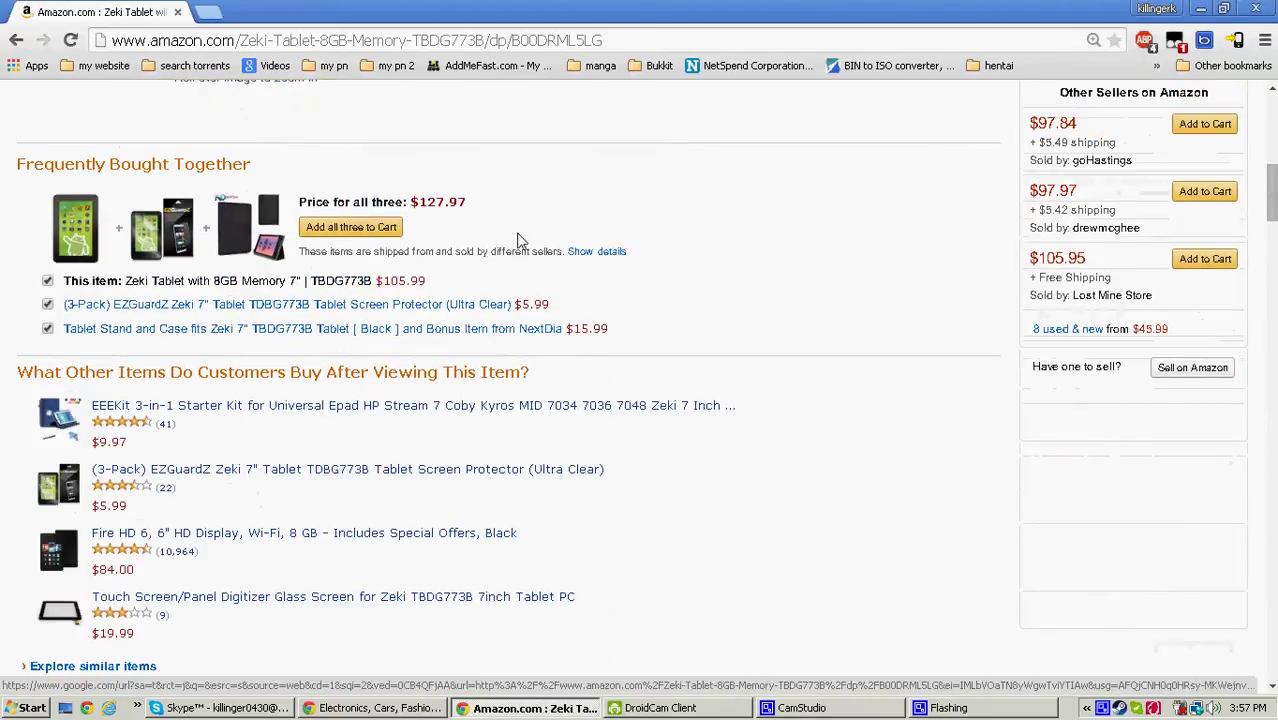
scroll(521, 242, down, 3)
scroll(432, 337, down, 3)
scroll(432, 337, down, 5)
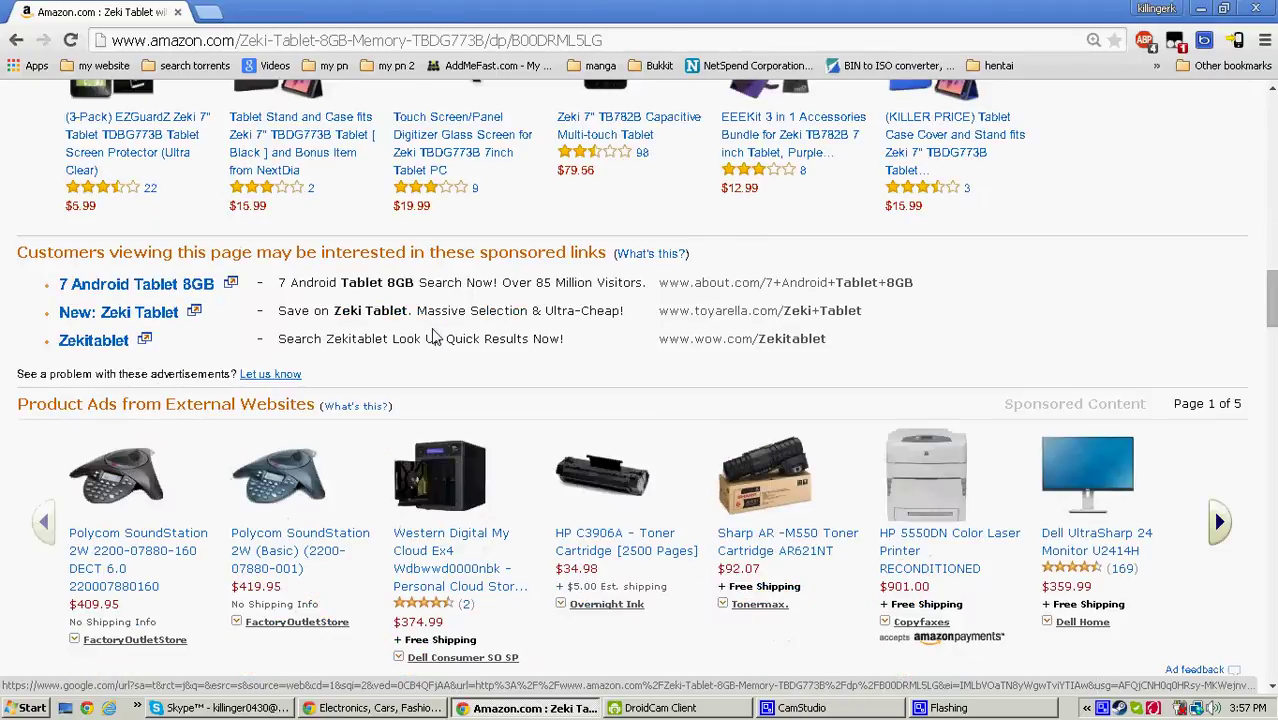
scroll(303, 191, up, 6)
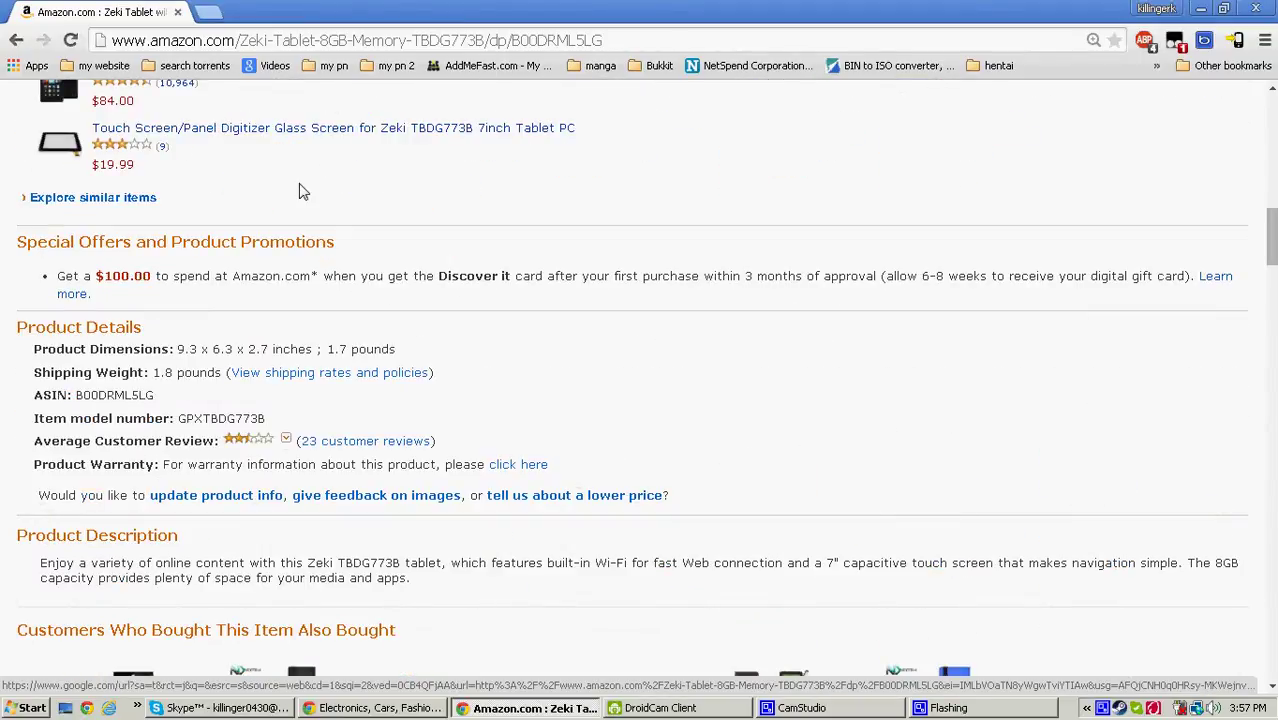
Step: Close Chrome, then close Kingo ROOT after it reports no device connected
click(1256, 8)
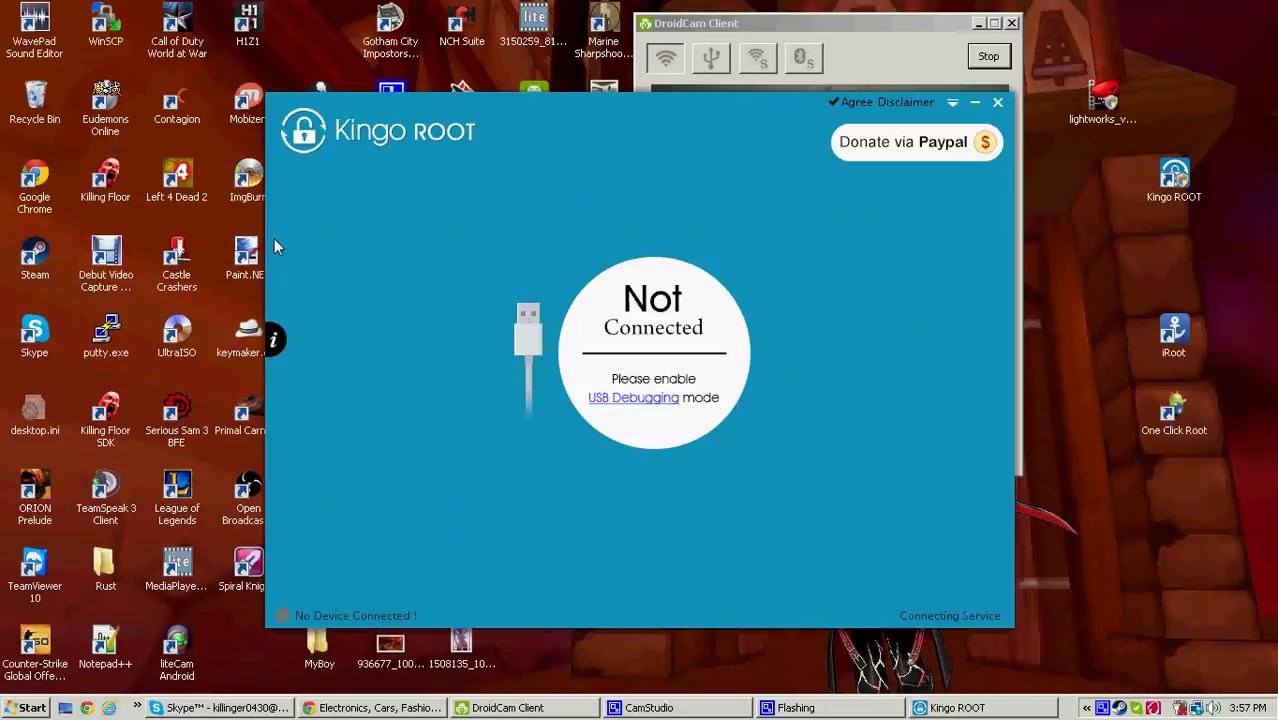
click(997, 103)
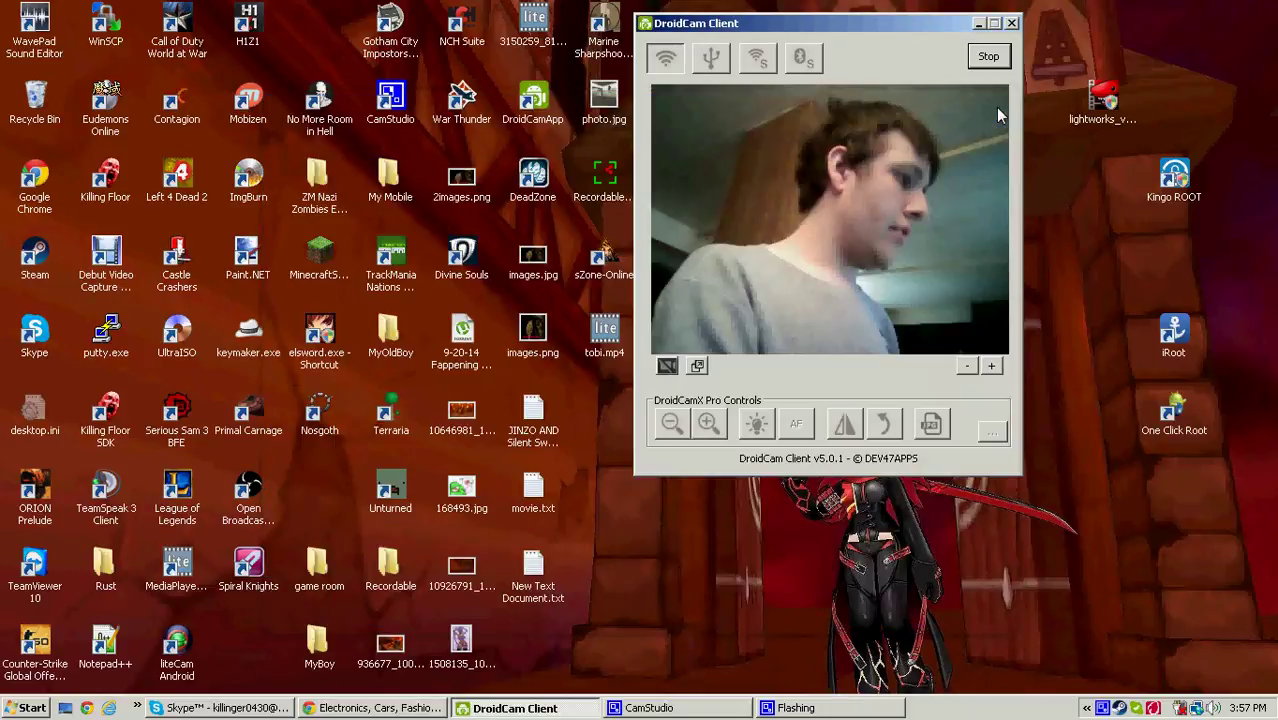
Step: Launch iRoot from the desktop and move its window toward the upper left
double_click(1174, 335)
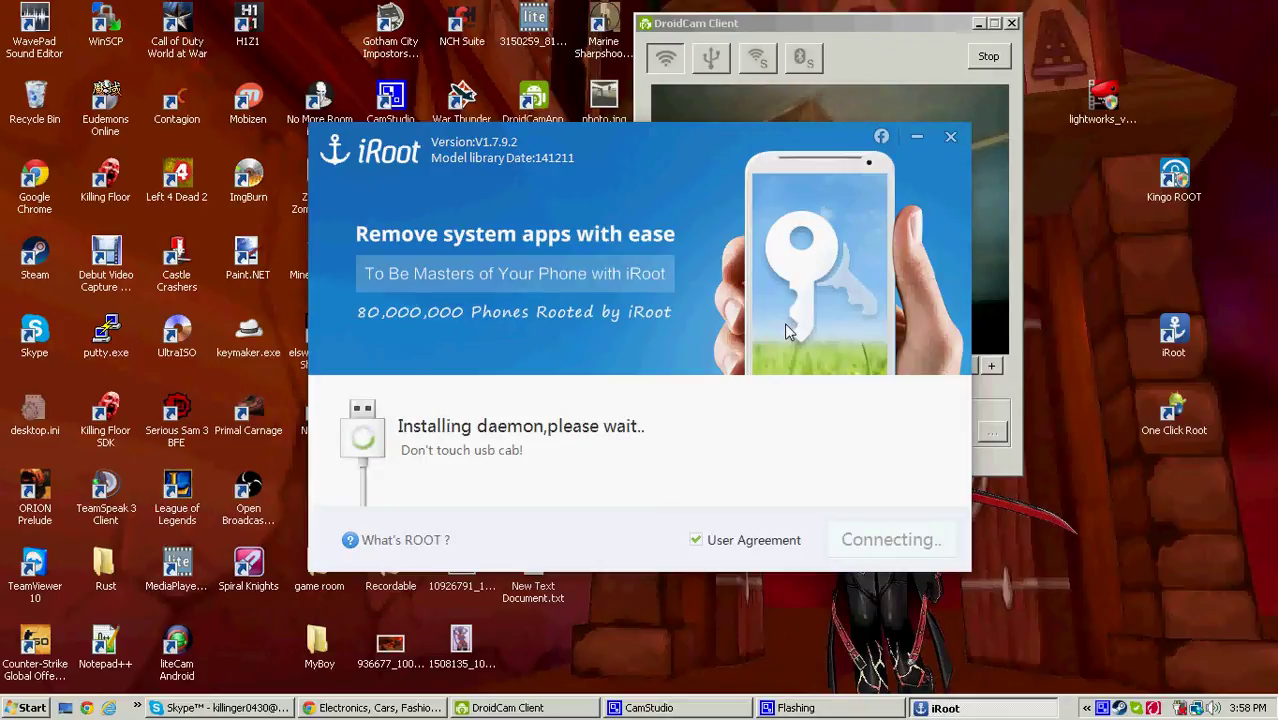
mouse_move(766, 139)
mouse_down()
mouse_move(583, 117)
mouse_move(518, 57)
mouse_up()
drag(700, 23, 908, 25)
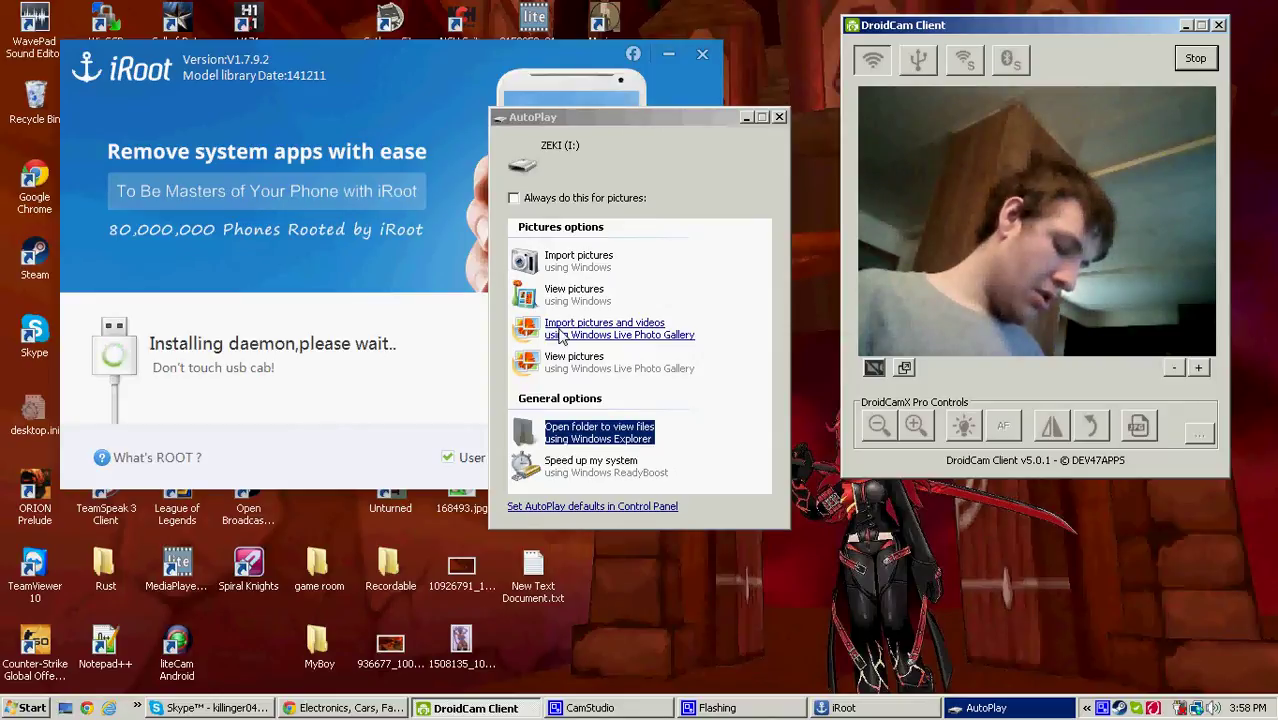
Step: Dismiss the tablet's AutoPlay popup, then close iRoot once TBDG773 shows as connected
click(779, 117)
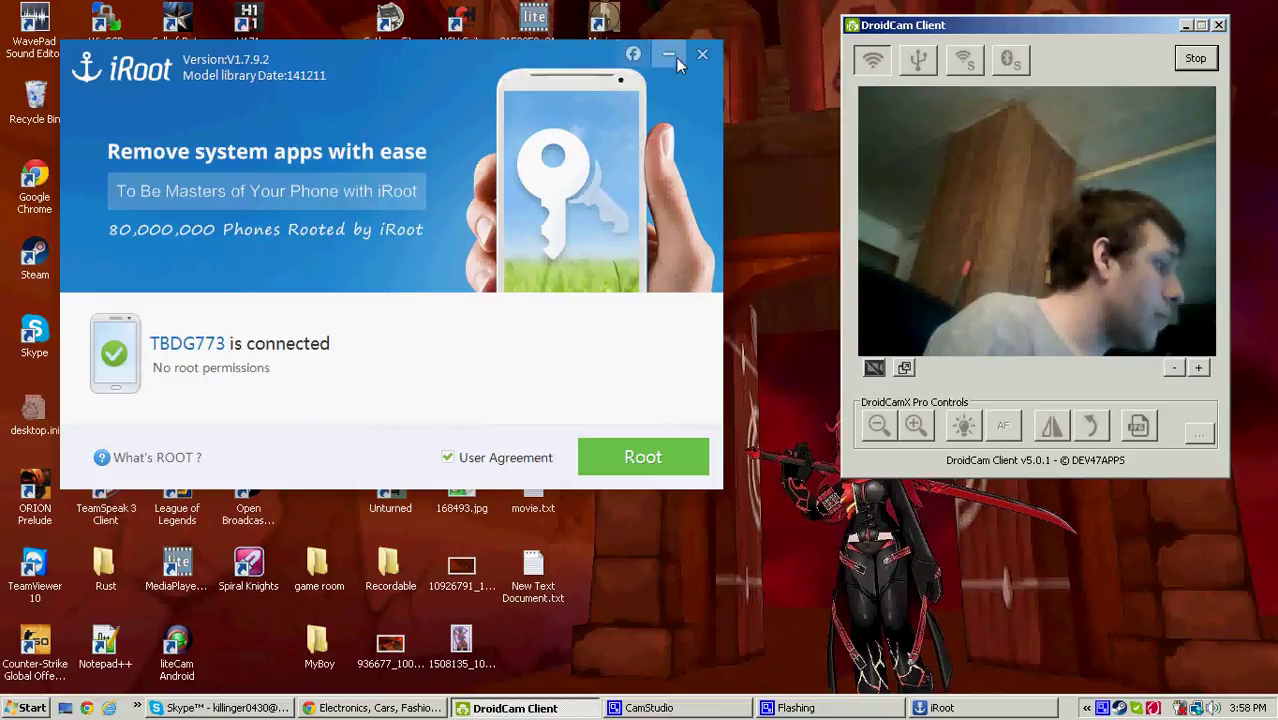
click(704, 56)
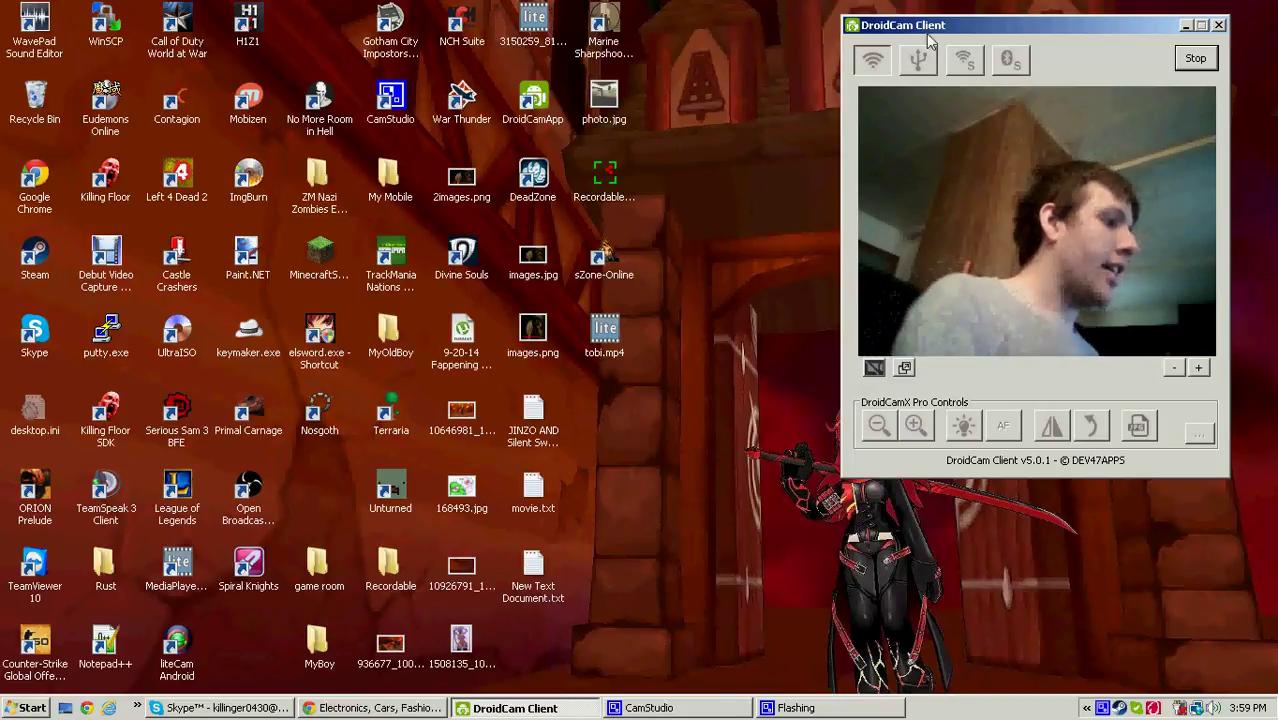
Step: Drag the DroidCam window to the centre-left, uncovering the rooting tool shortcuts
drag(944, 30, 436, 66)
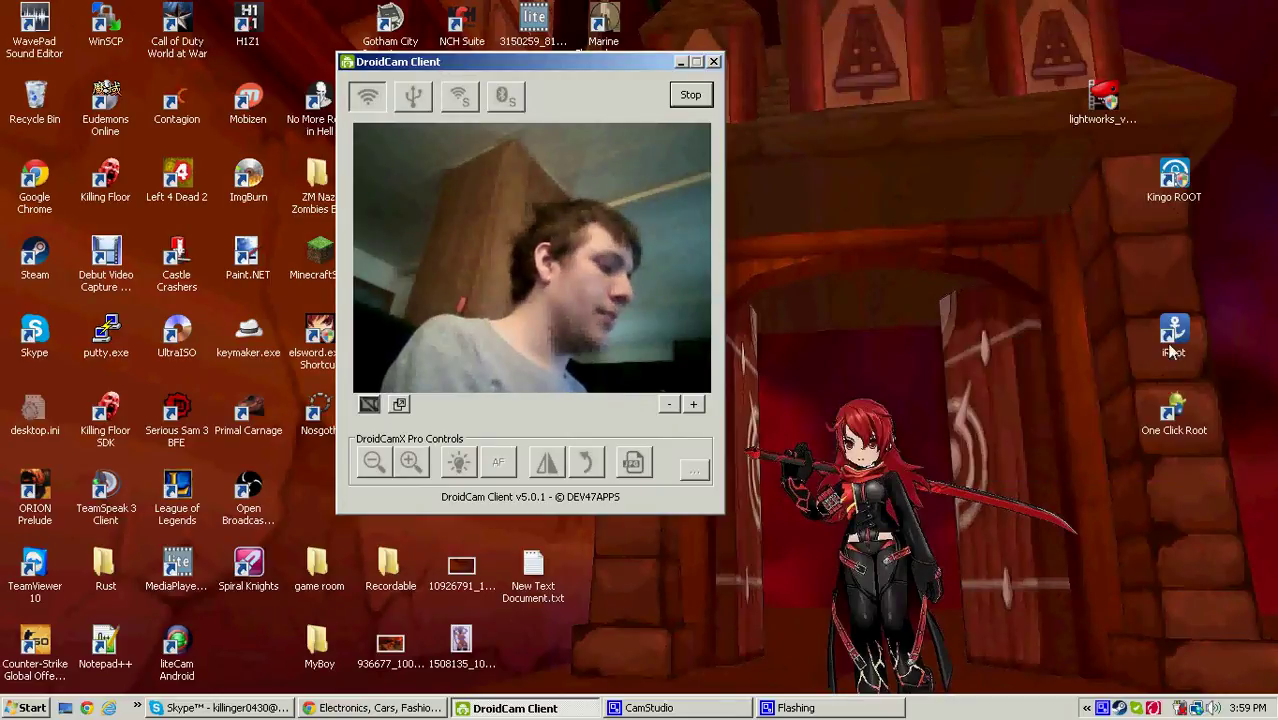
Step: Launch Kingo ROOT to detect the ZEKI TBDG773 (root: NO) and move the windows apart
double_click(1176, 415)
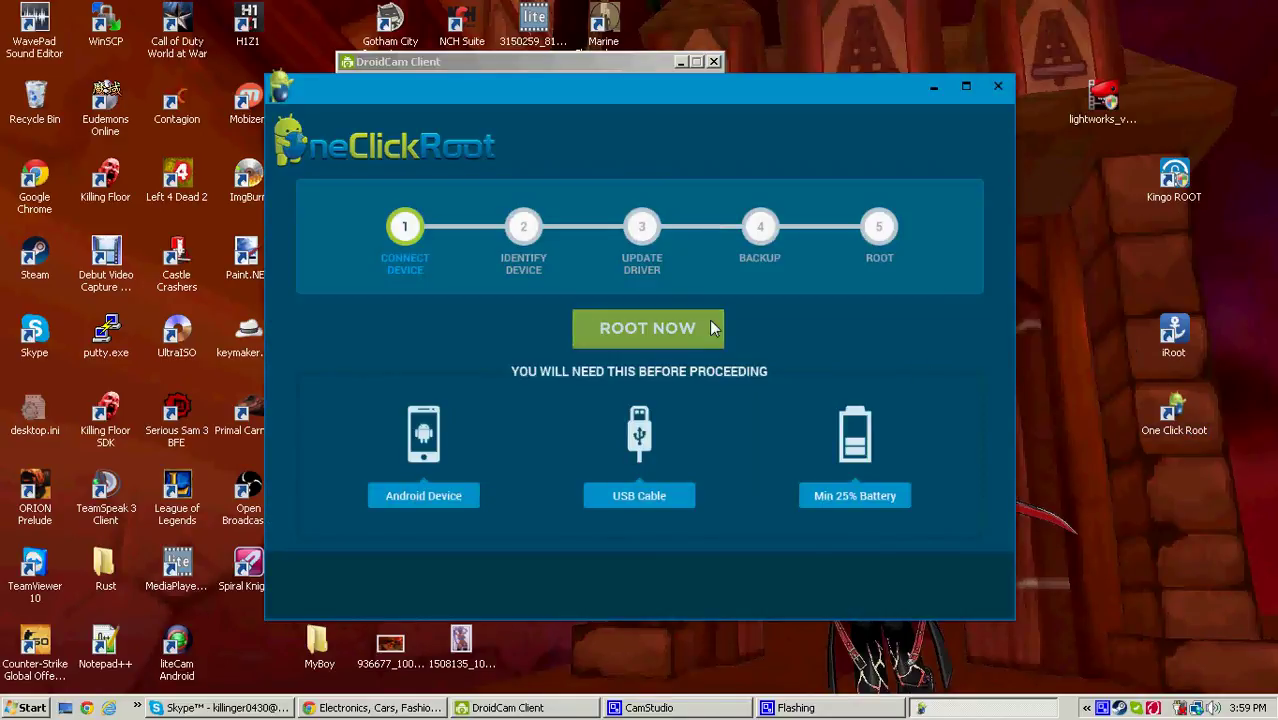
click(709, 320)
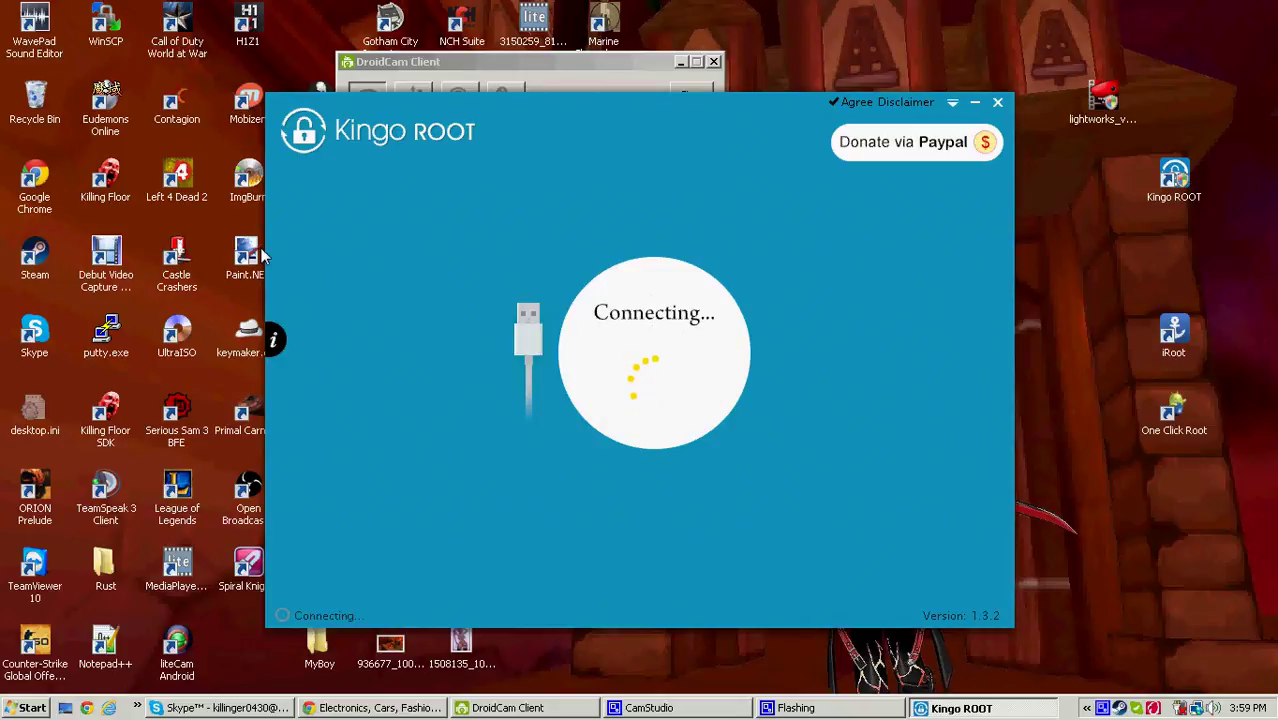
drag(580, 110, 881, 92)
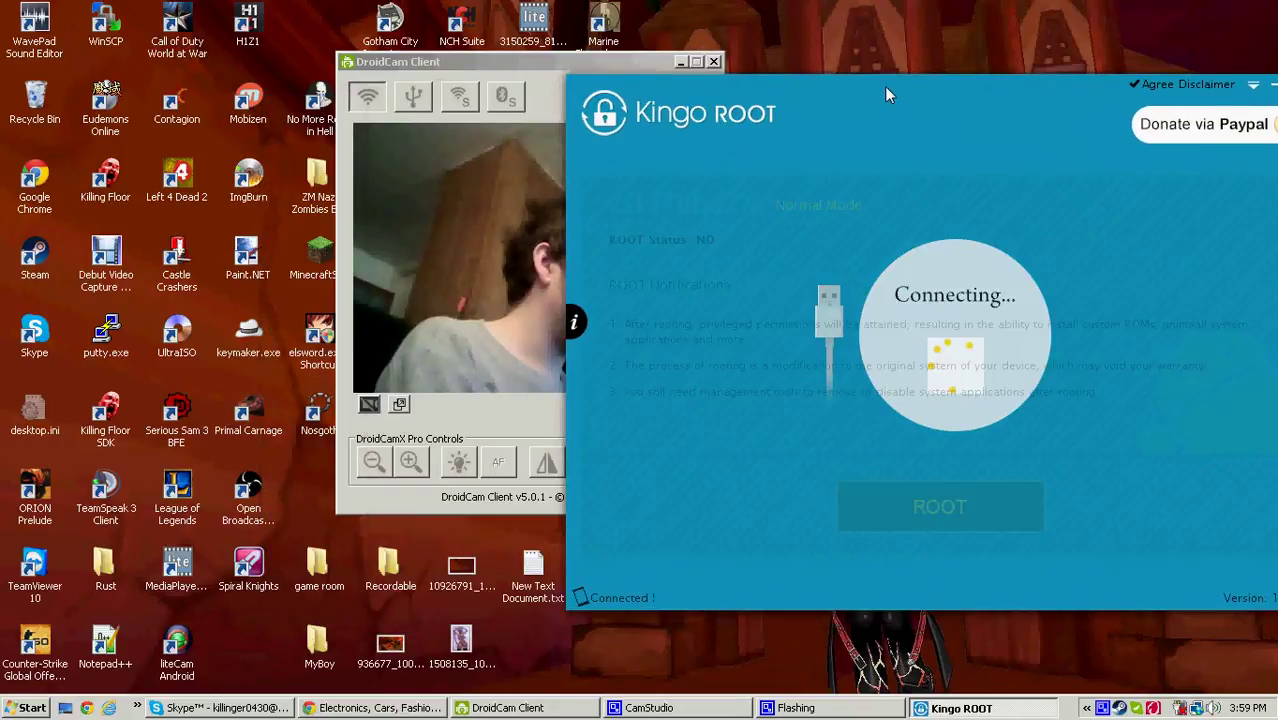
click(362, 58)
drag(362, 56, 141, 38)
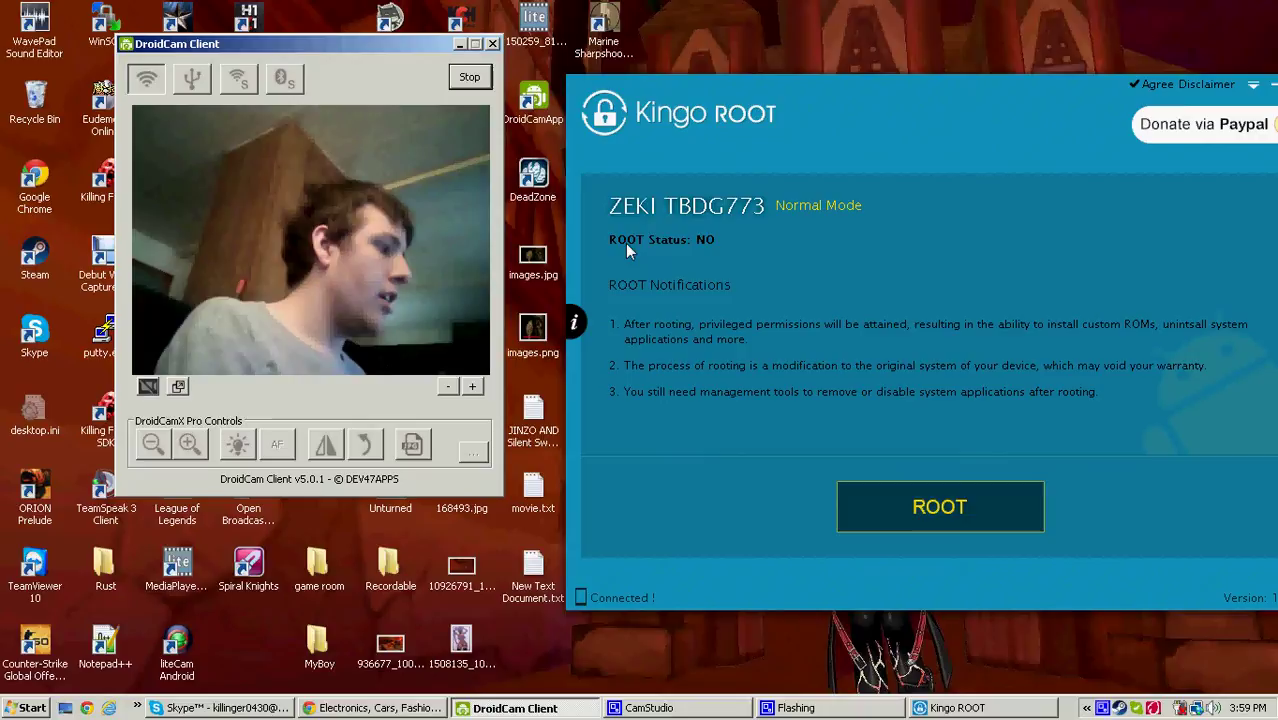
Step: Root the ZEKI TBDG773 tablet with Kingo ROOT until it shows 'Root Succeeded!'
click(915, 504)
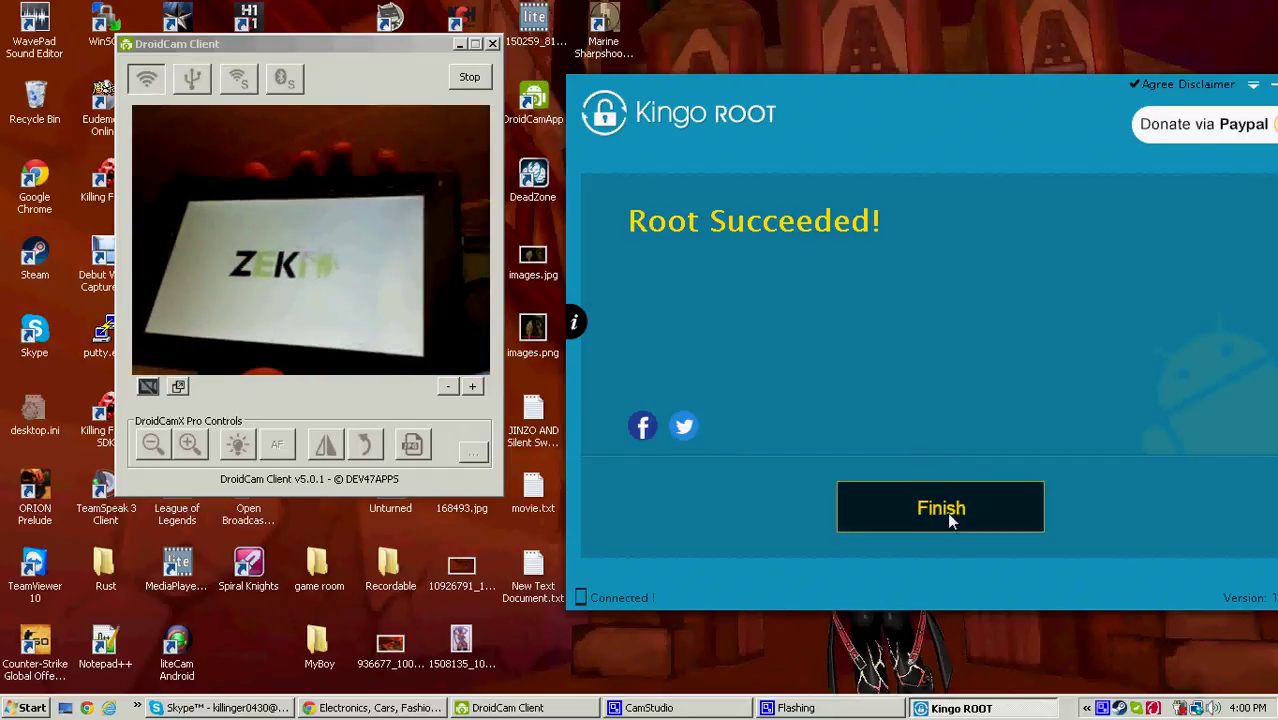
Step: Finish the successful root and wait for the manual root-permission instructions
click(947, 512)
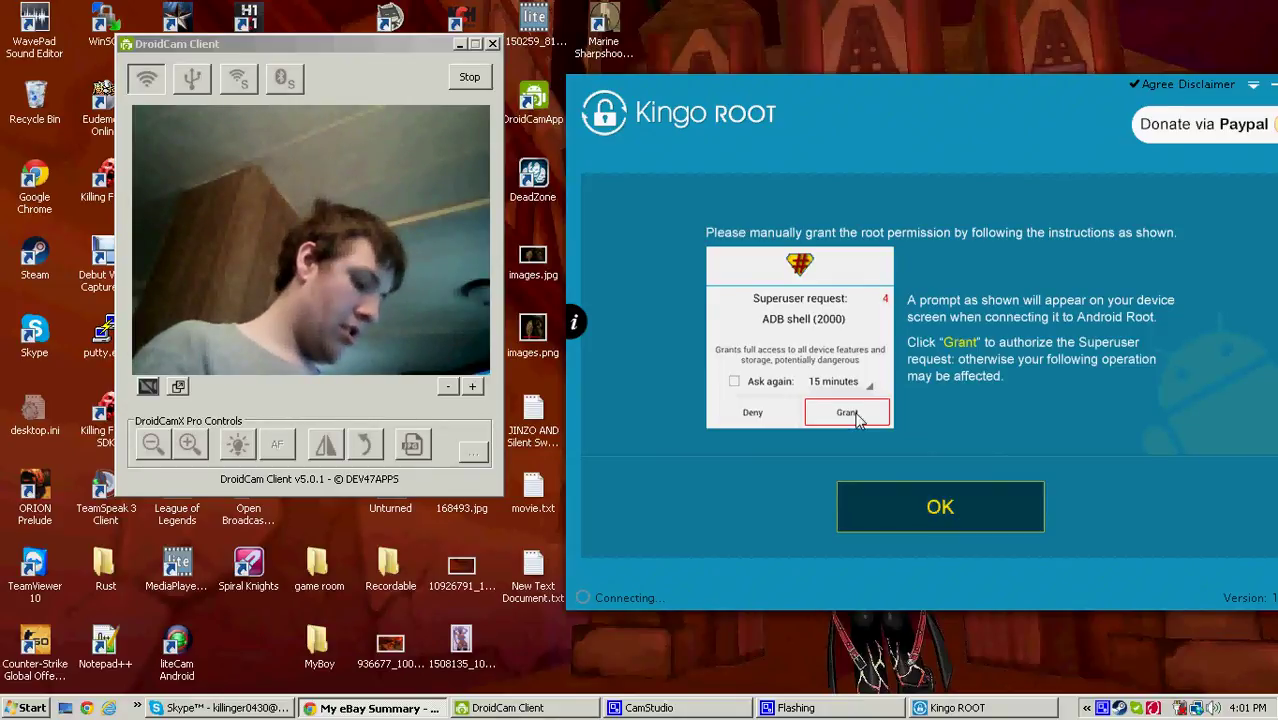
Step: Acknowledge Kingo ROOT's grant-permission instructions so it starts reconnecting to the tablet
click(856, 418)
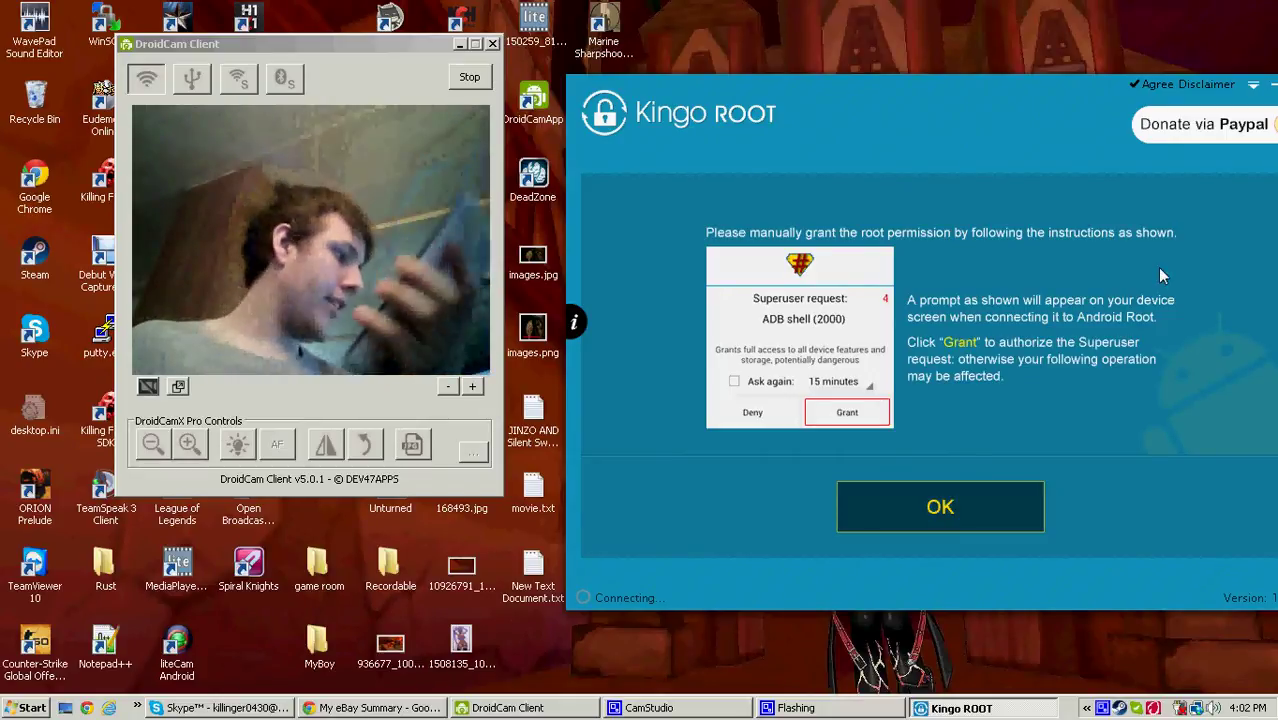
click(914, 522)
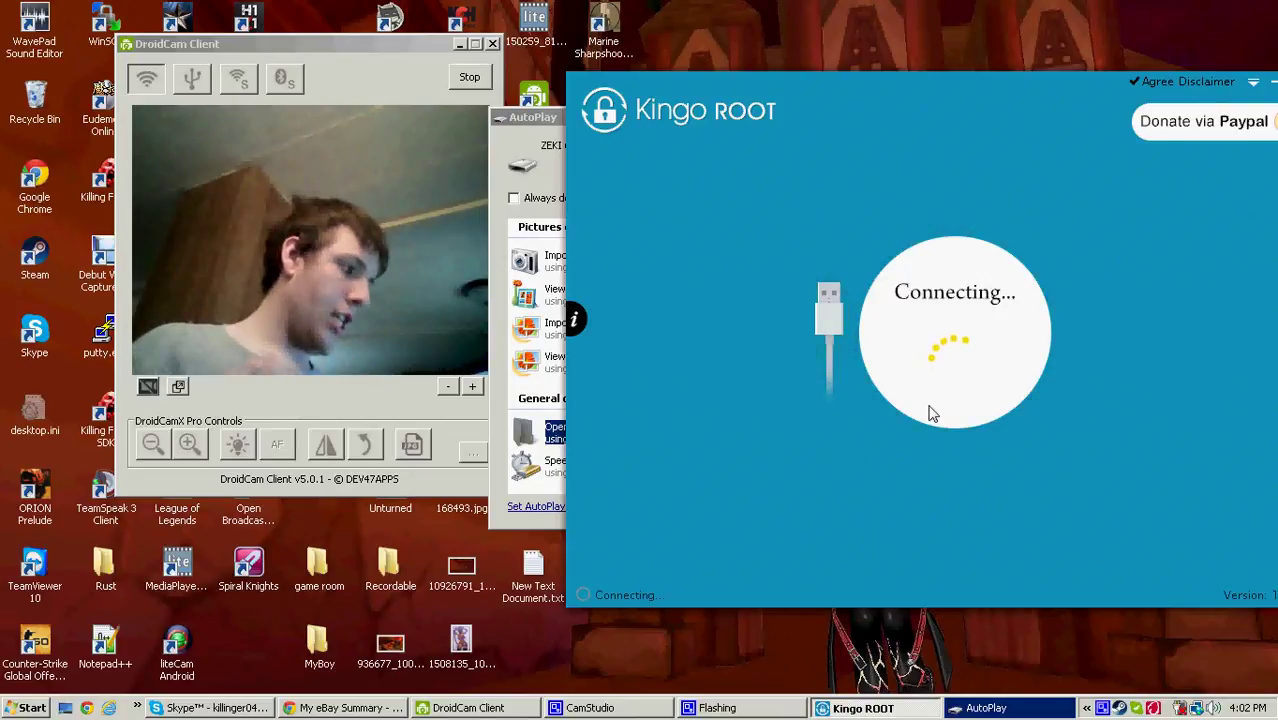
Step: Dismiss the Windows AutoPlay prompt for the reattached ZEKI drive
click(990, 708)
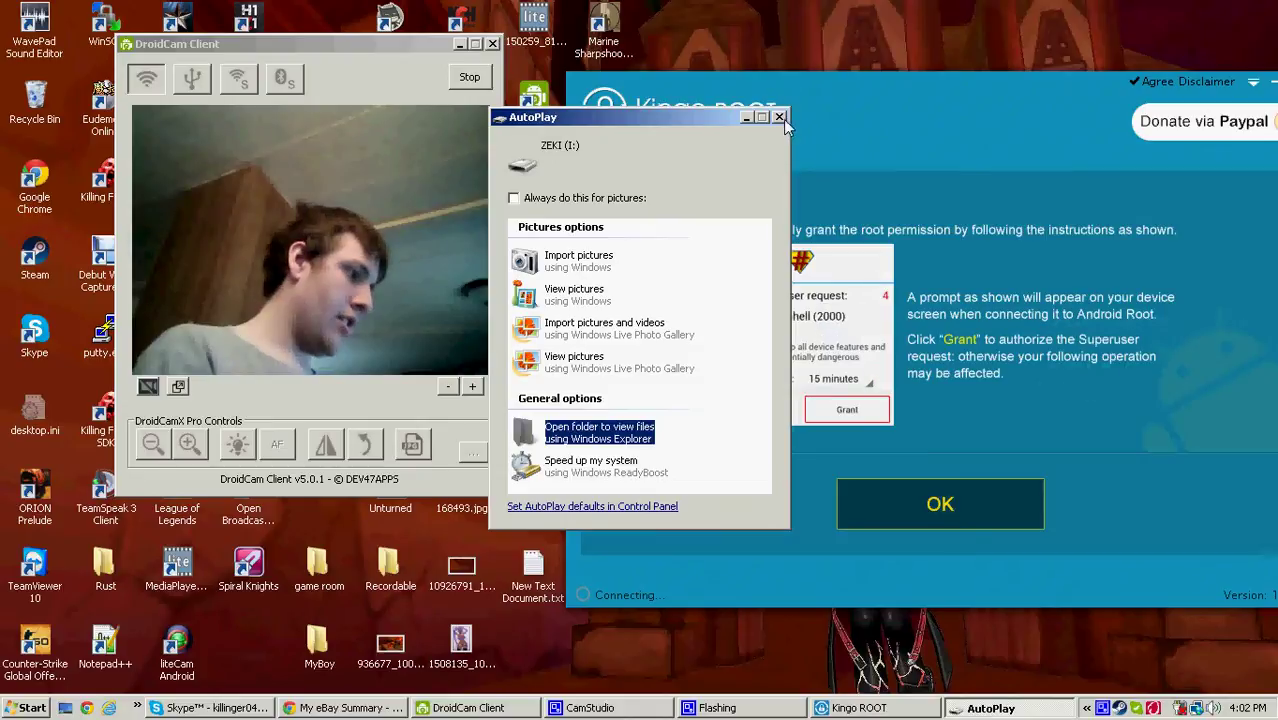
click(779, 117)
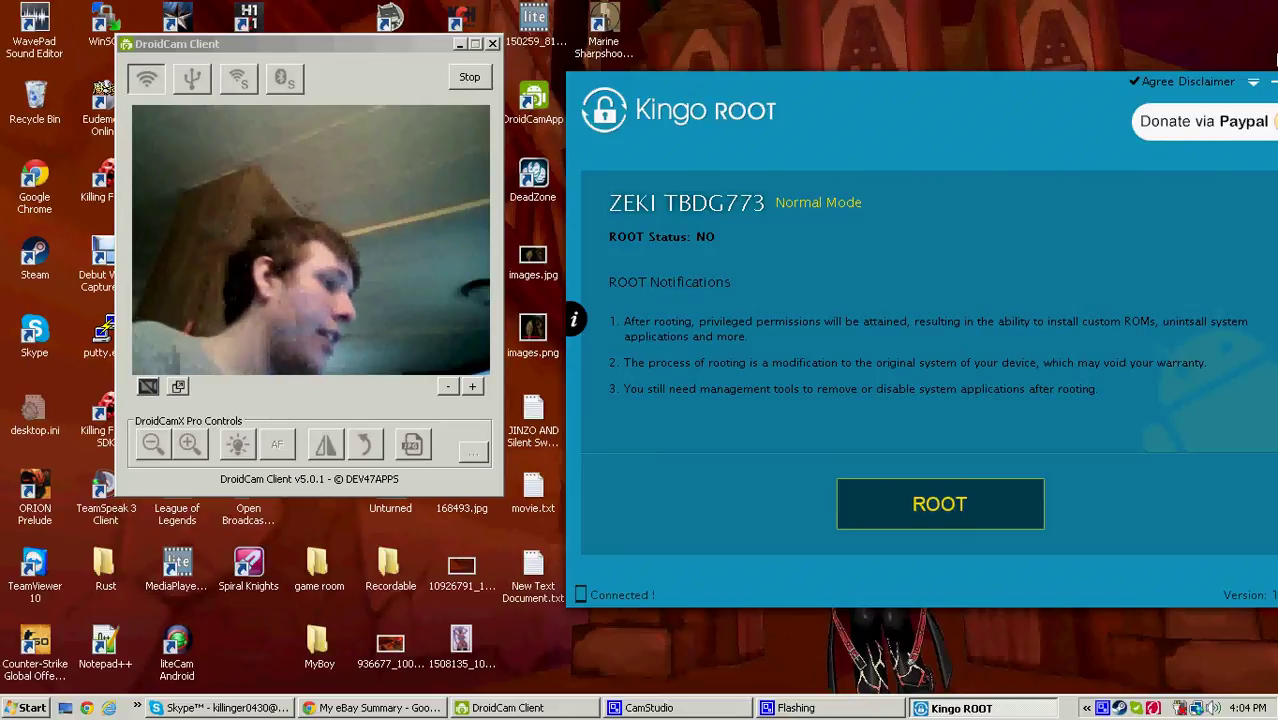
Step: Move the Kingo ROOT window about 130 px to the left
drag(1081, 90, 951, 83)
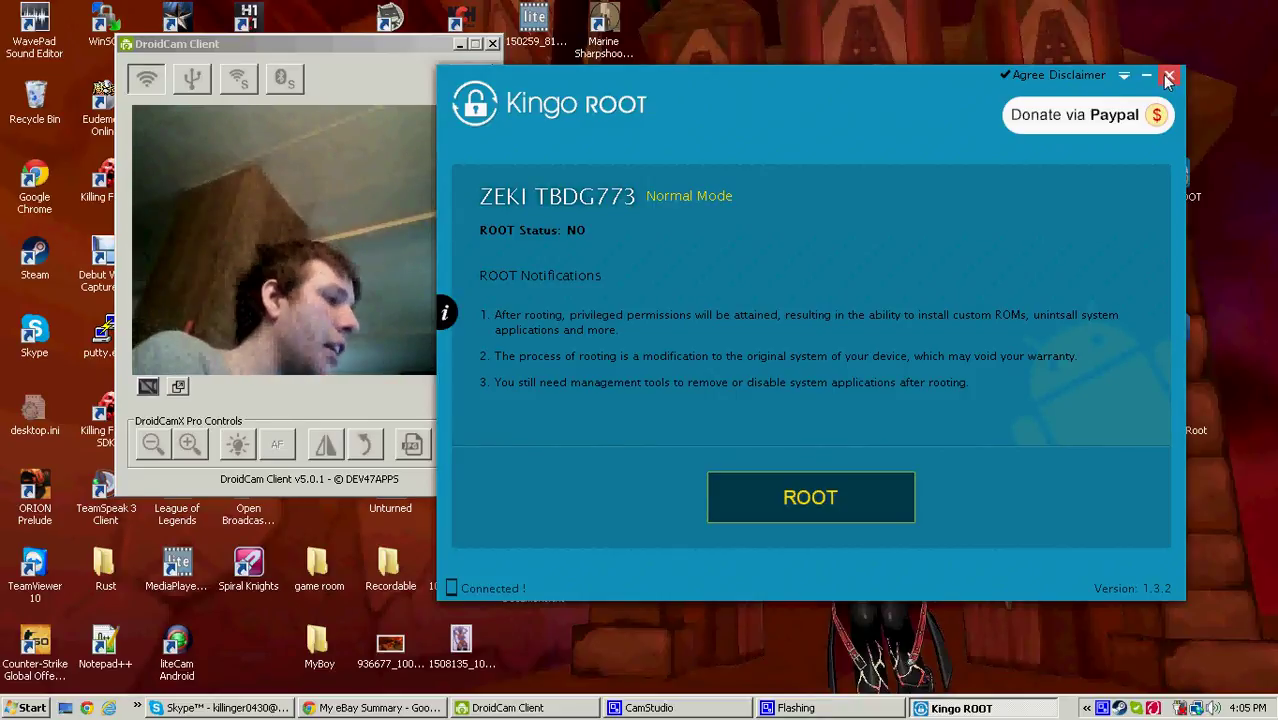
Step: Close Kingo ROOT and move the DroidCam window aside to uncover the desktop icons
click(1165, 76)
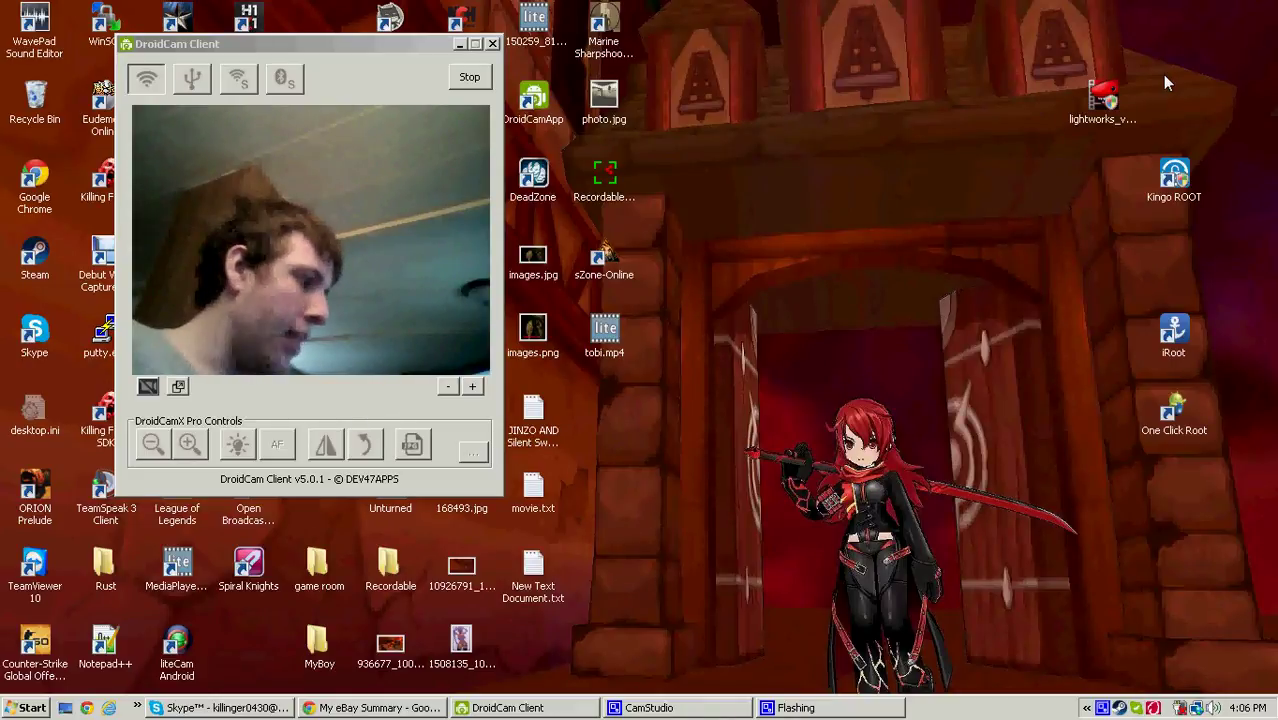
drag(447, 45, 1065, 13)
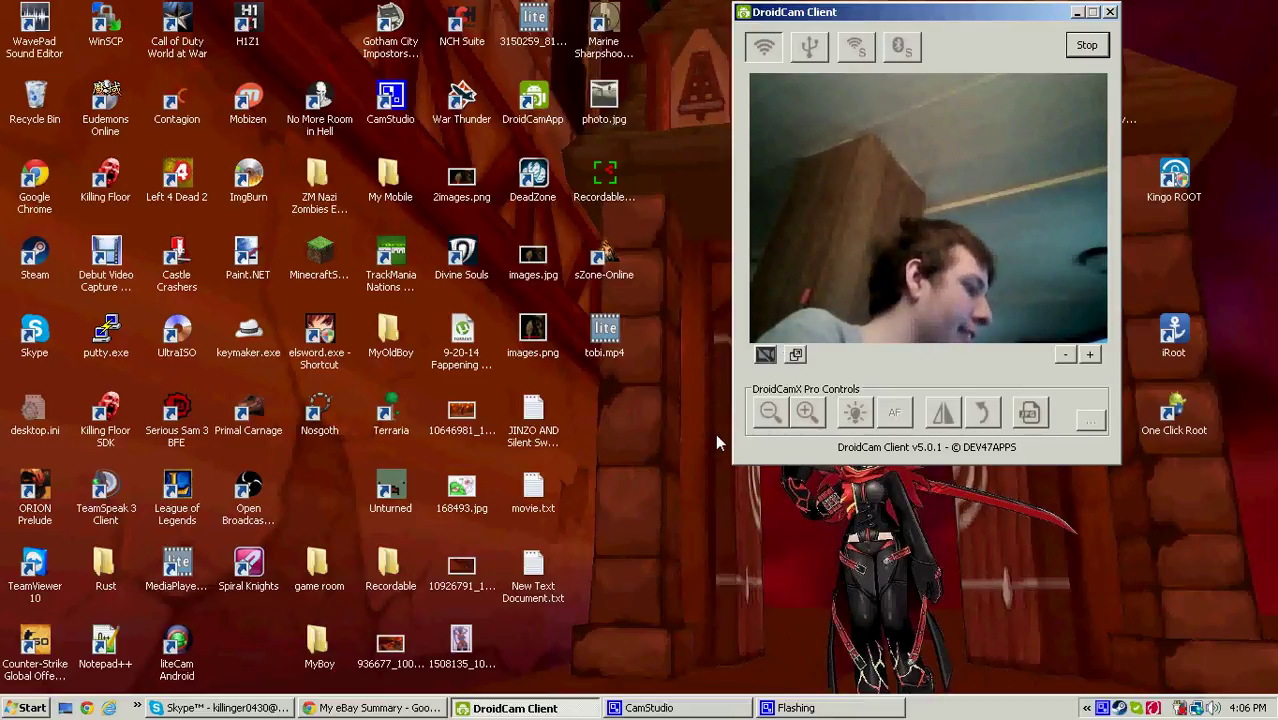
Step: Drag 1MobileMarket_w.apk from the Recycle Bin onto the desktop, then close the bin
double_click(42, 110)
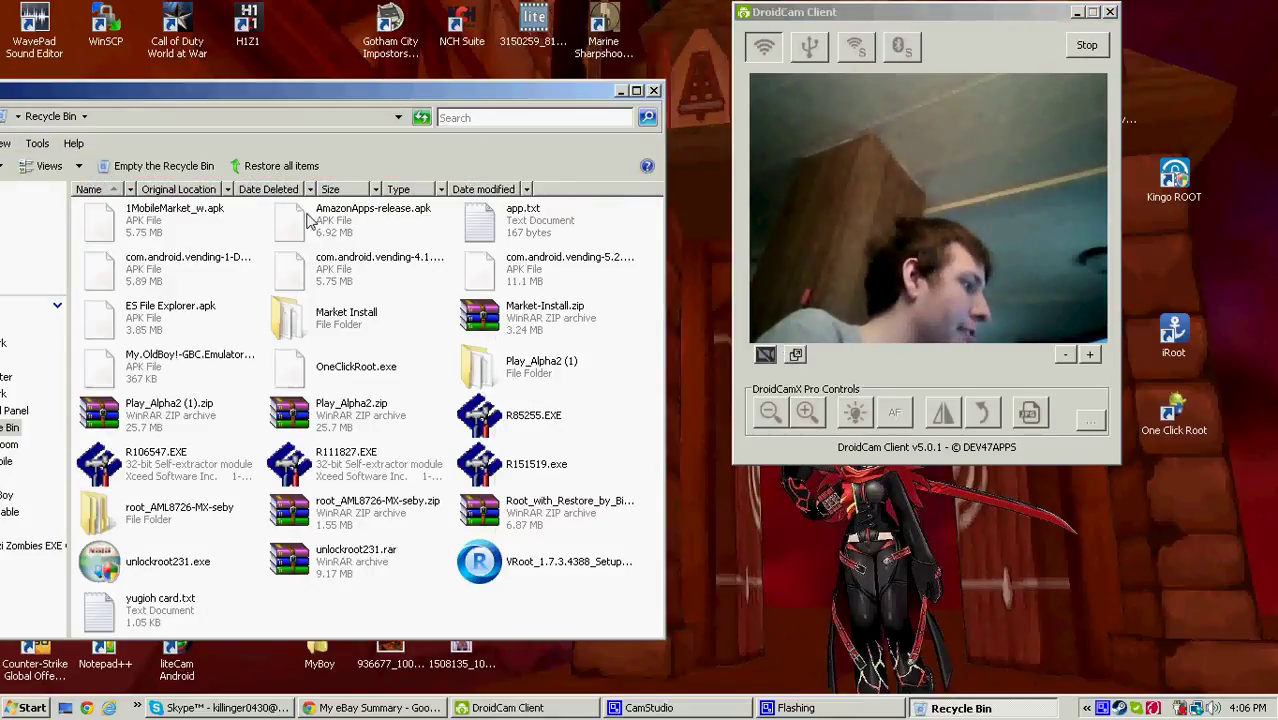
drag(175, 218, 770, 555)
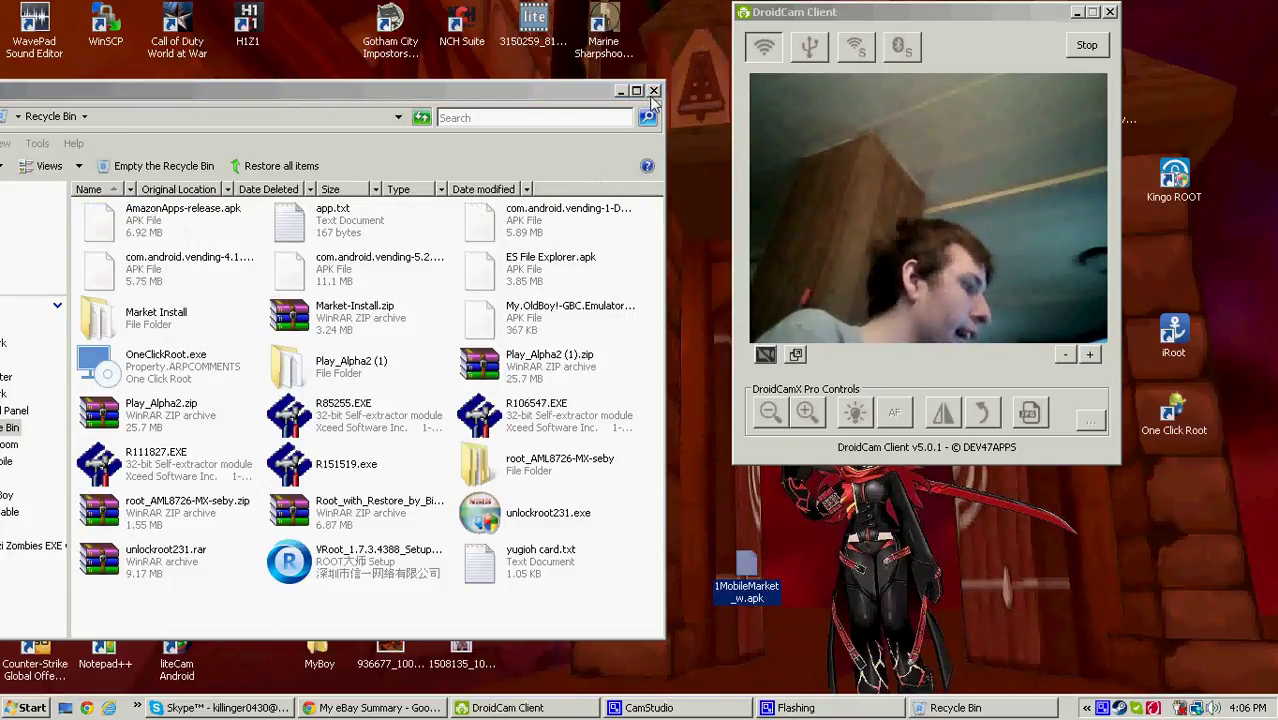
click(653, 93)
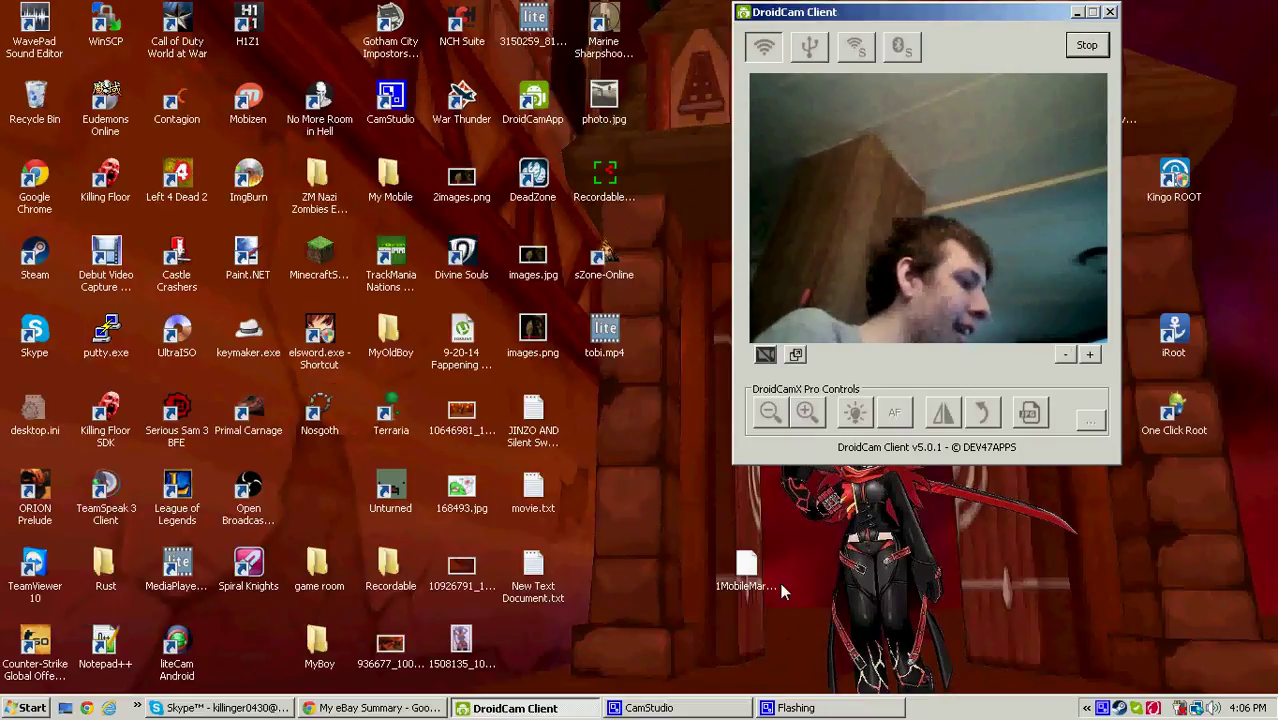
drag(746, 572, 819, 572)
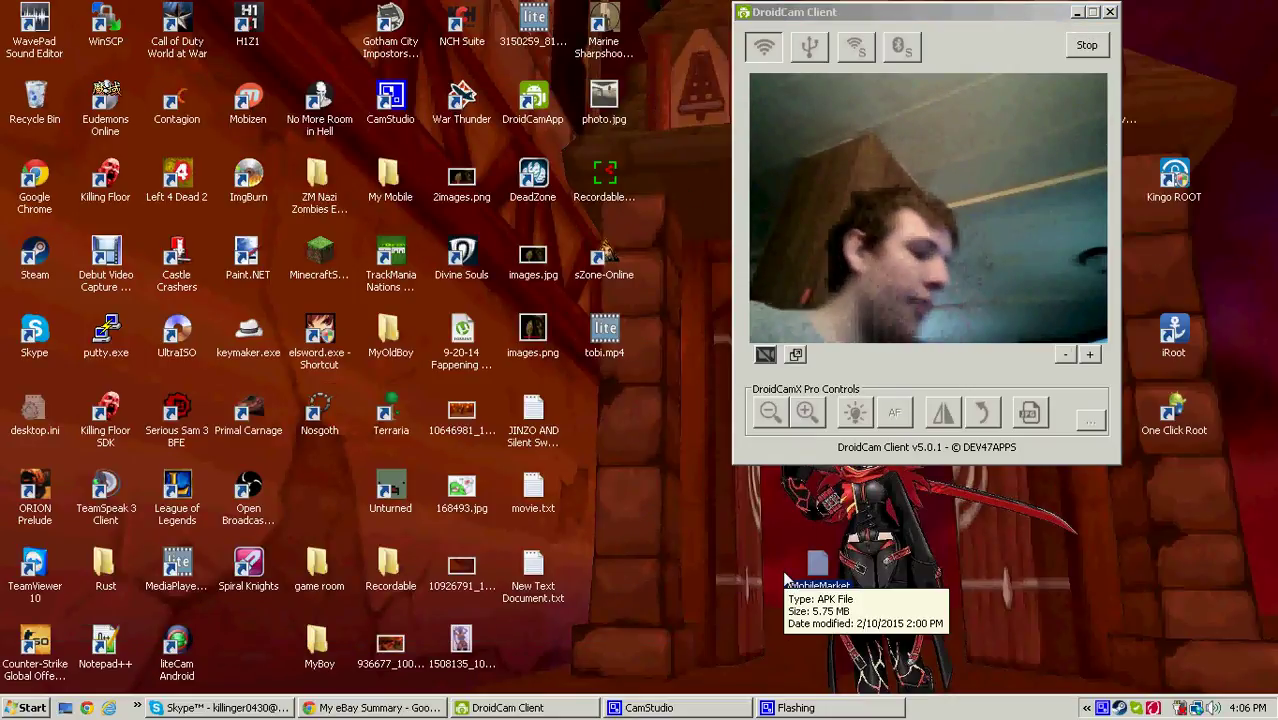
click(1101, 515)
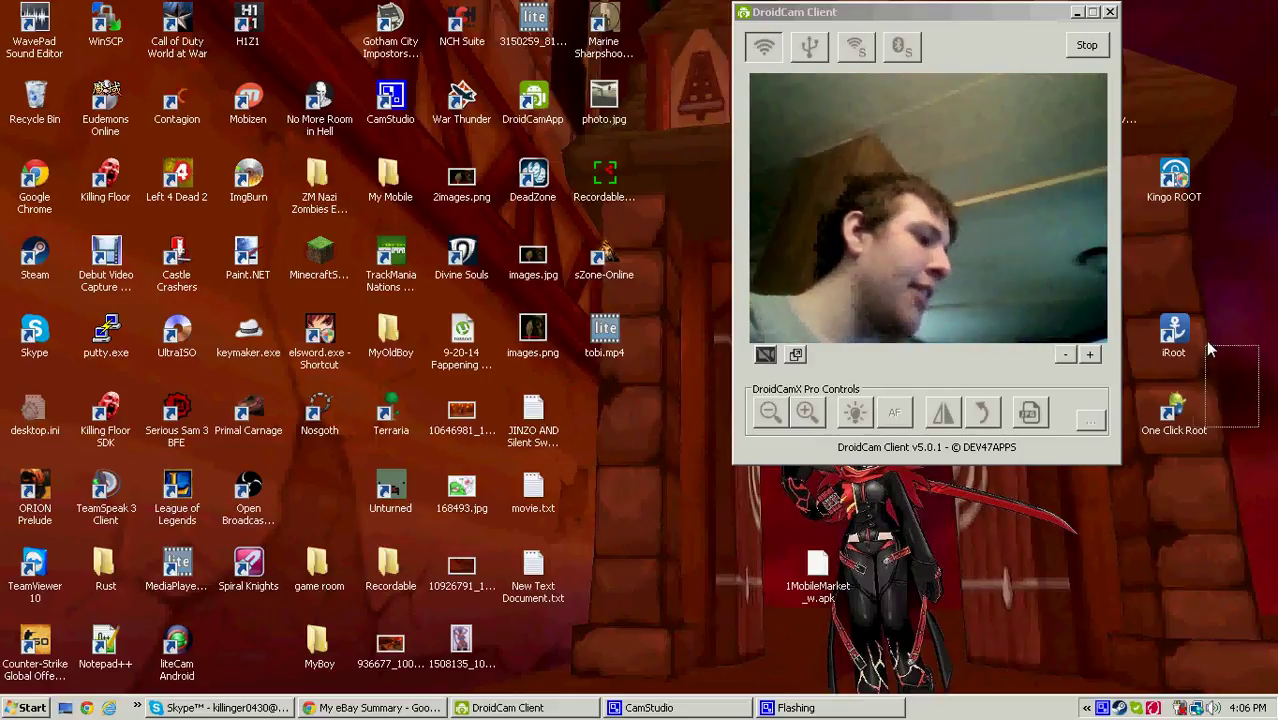
drag(1208, 349, 1157, 152)
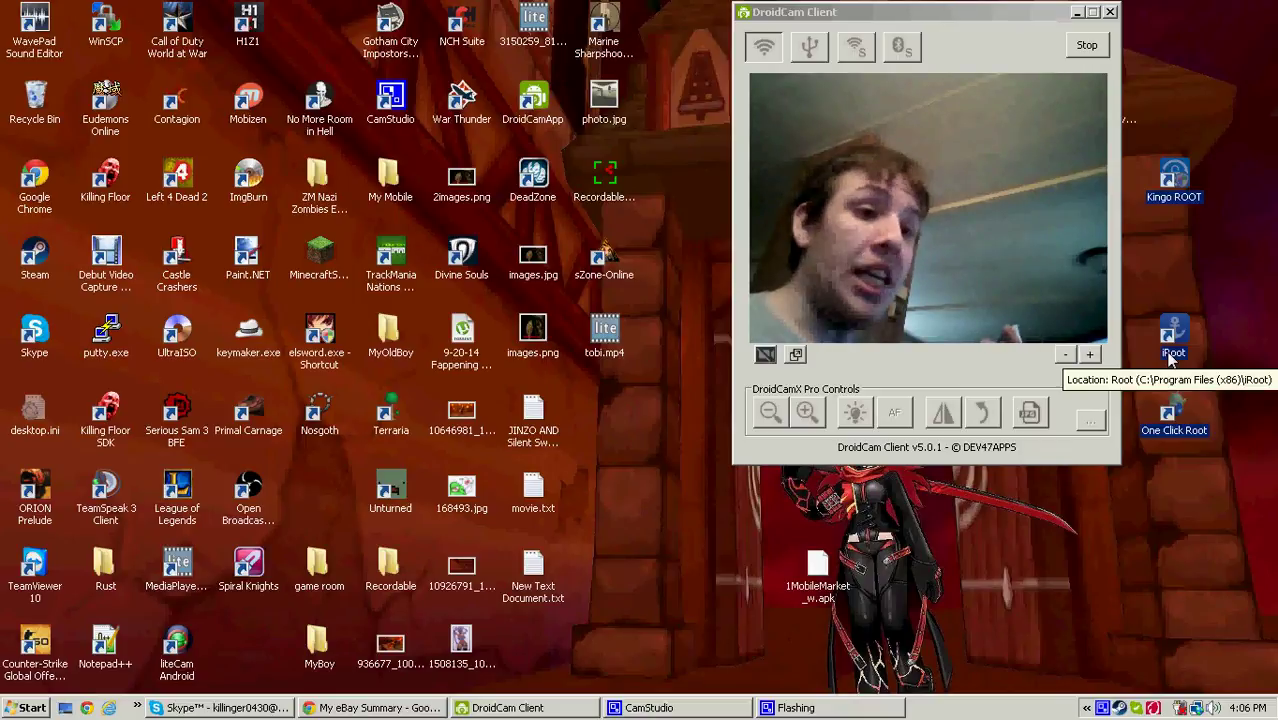
drag(1020, 14, 891, 28)
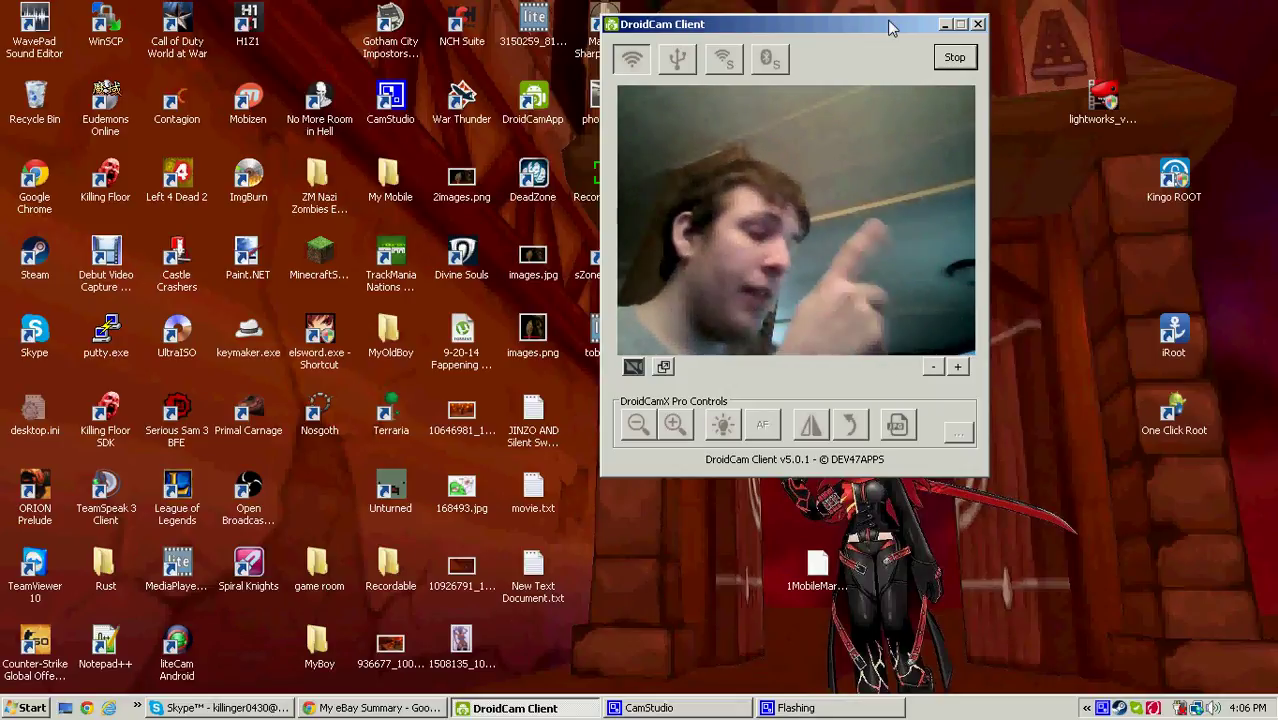
click(1185, 343)
click(1186, 180)
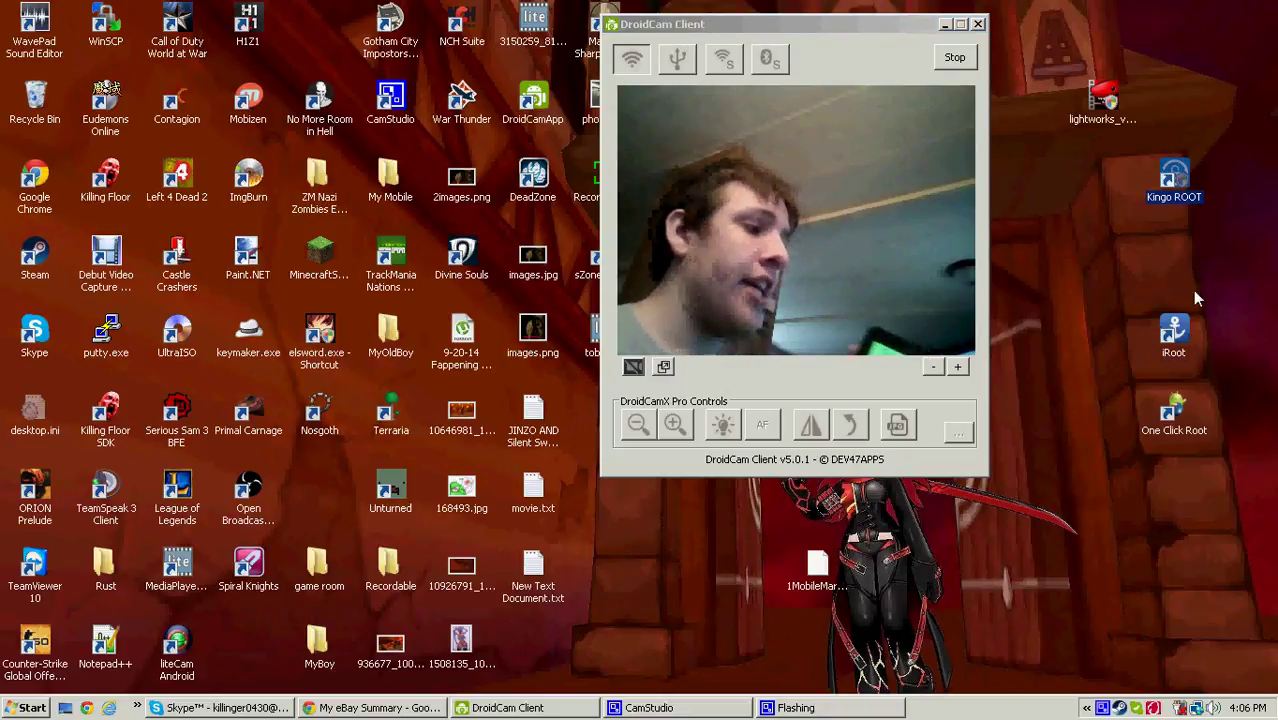
click(1171, 420)
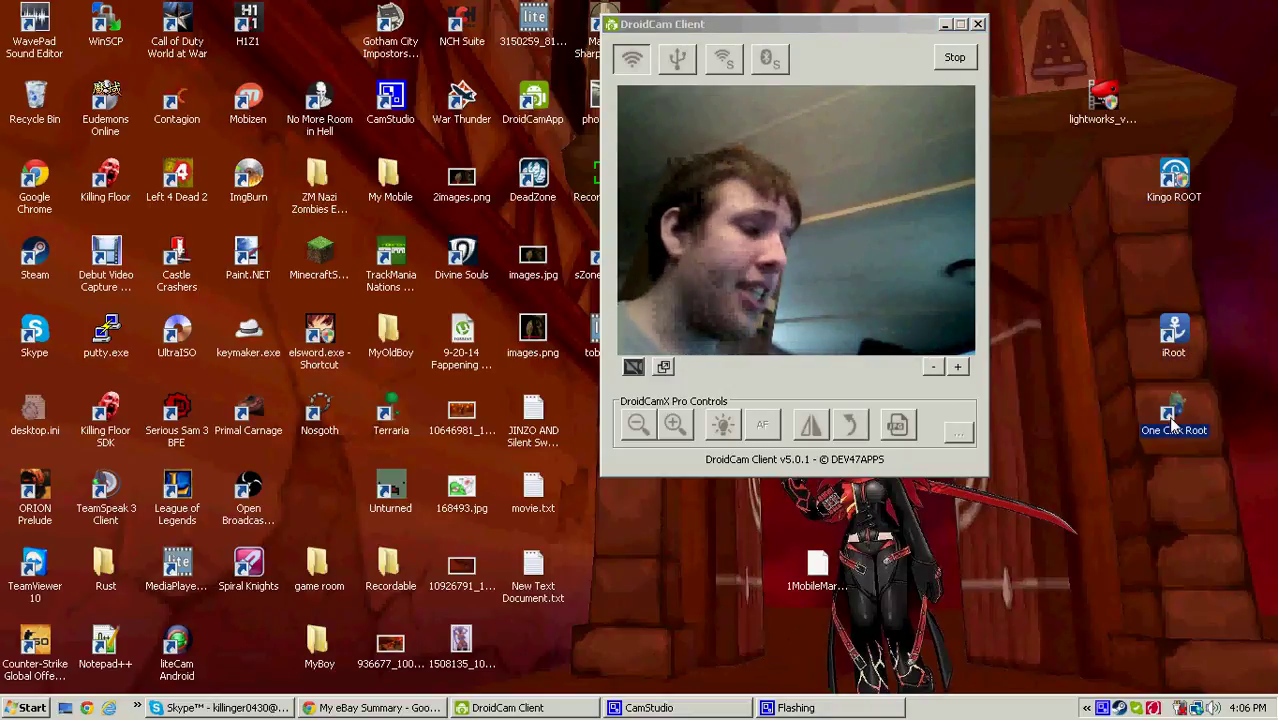